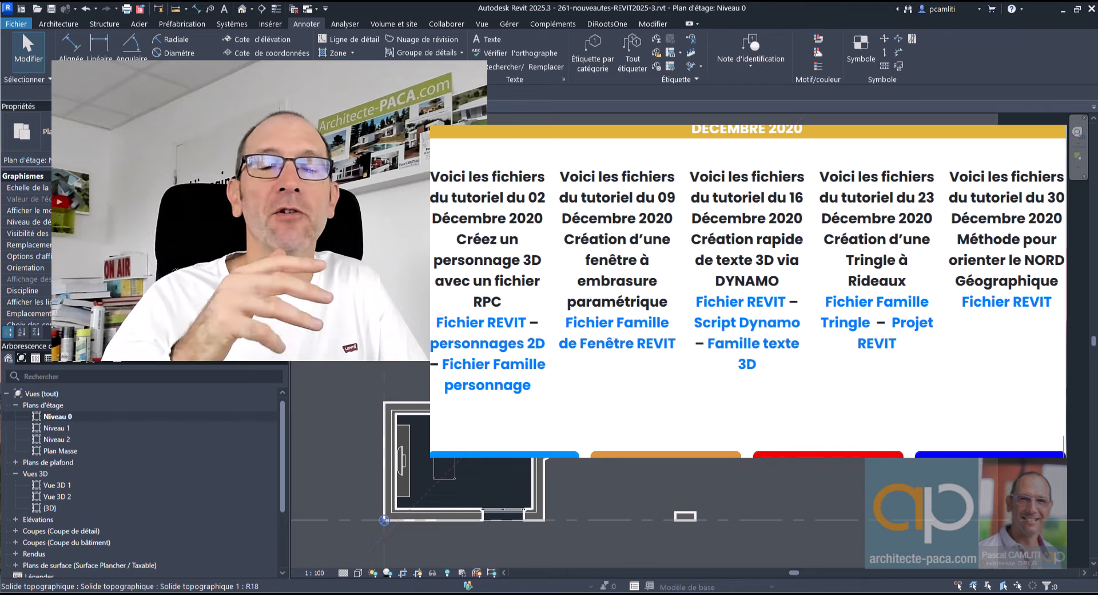
scroll(829, 214, down, 15)
scroll(828, 213, down, 15)
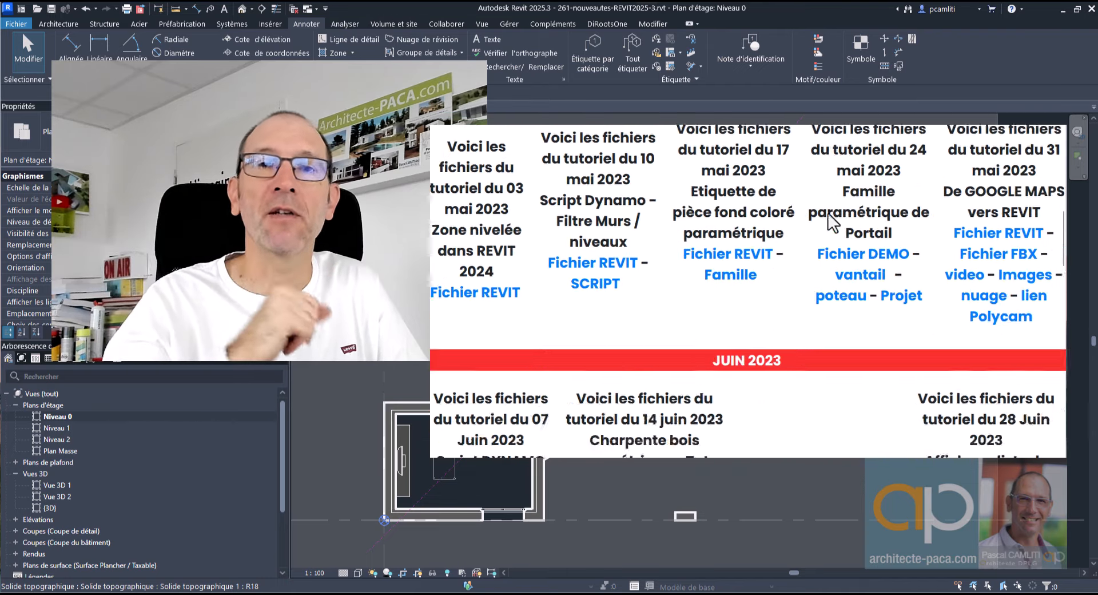
scroll(786, 392, up, 15)
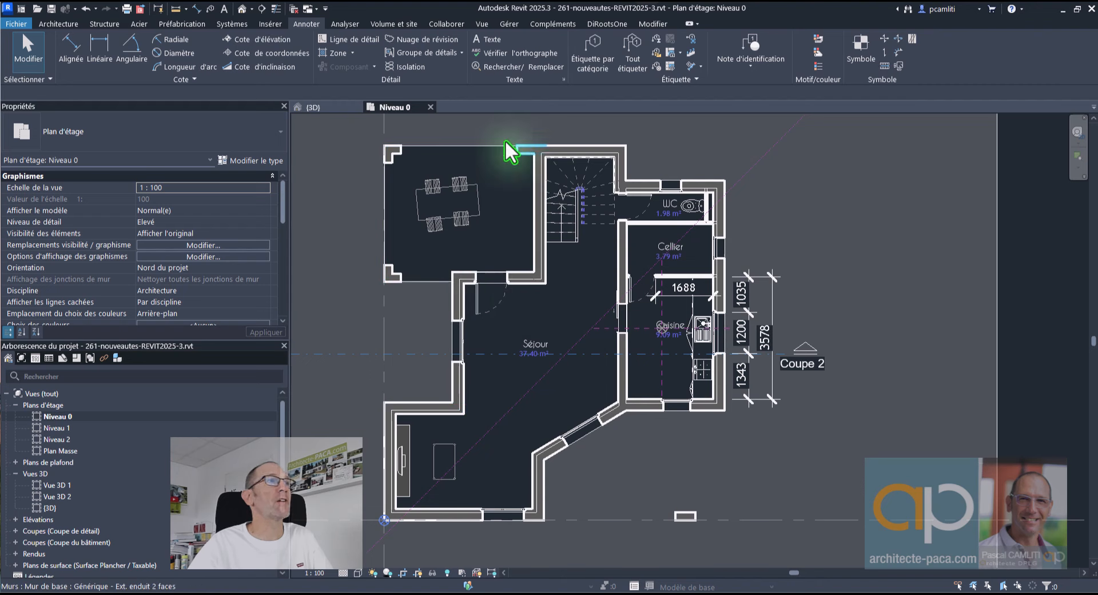
- Review the interface theme choices in the program's colour options and close the options without changing the theme
click(15, 25)
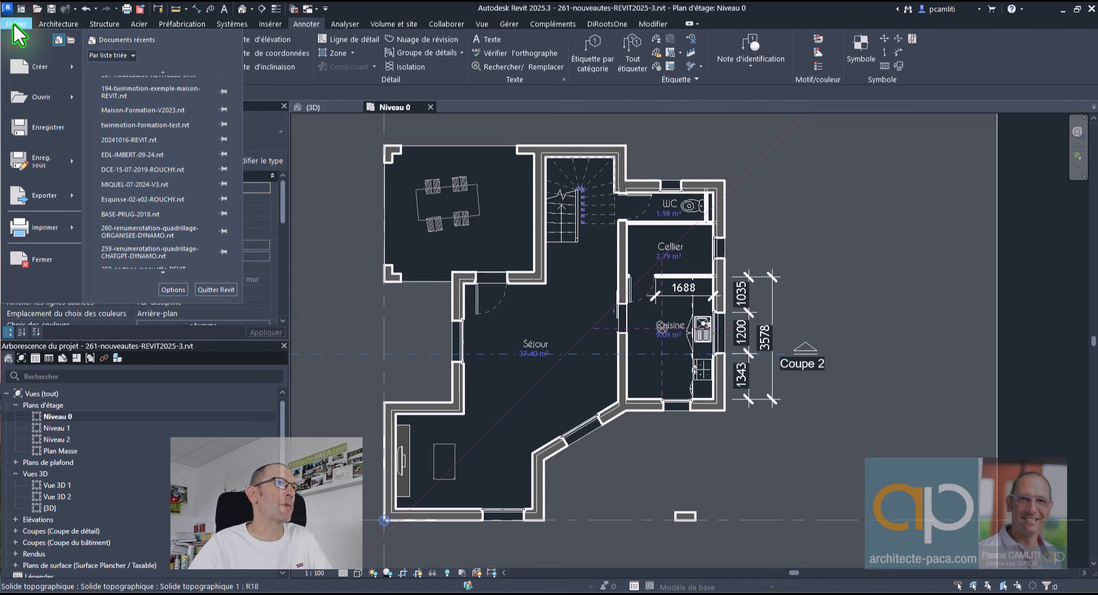
click(174, 290)
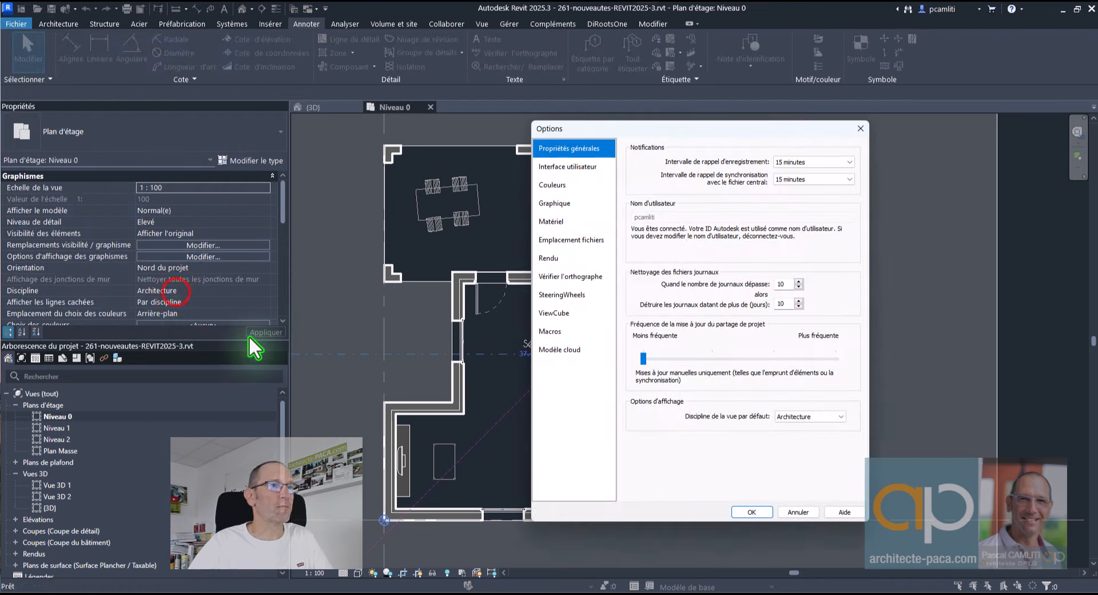
click(581, 167)
click(569, 184)
click(786, 152)
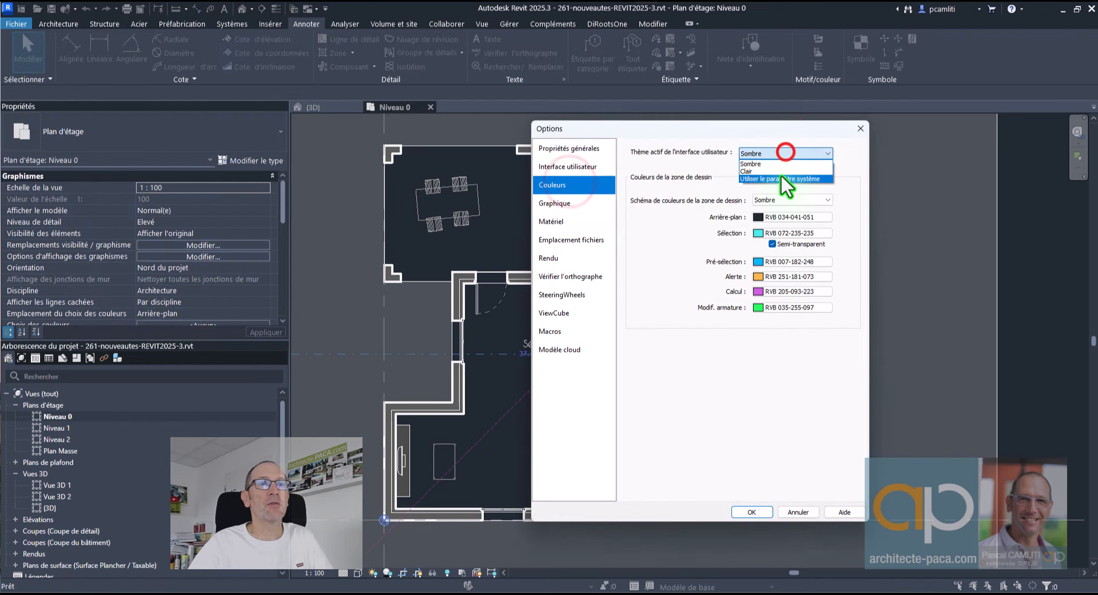
click(804, 134)
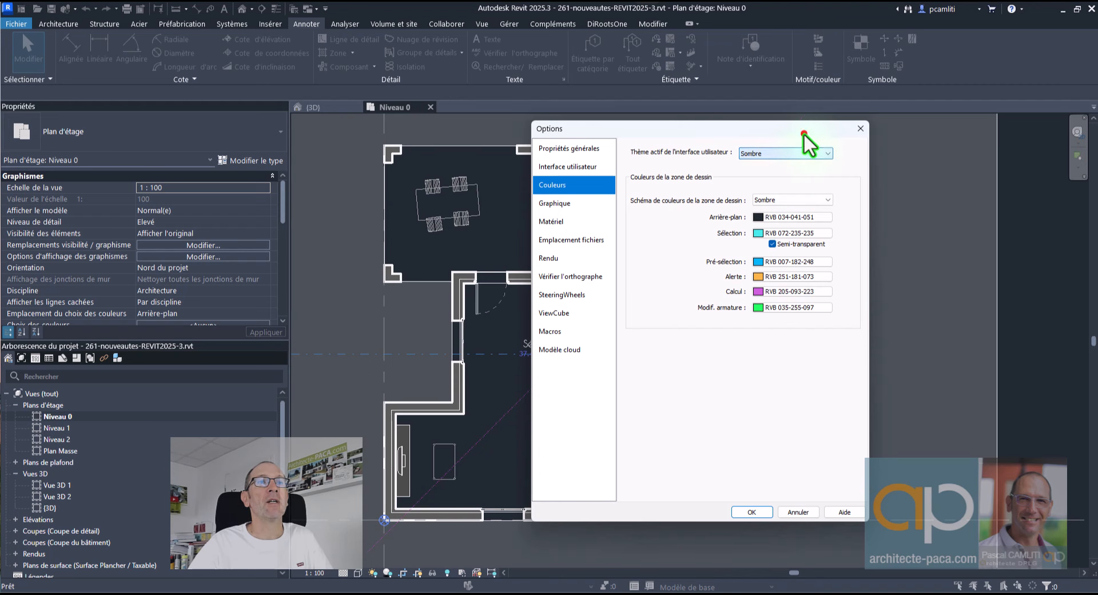
click(861, 129)
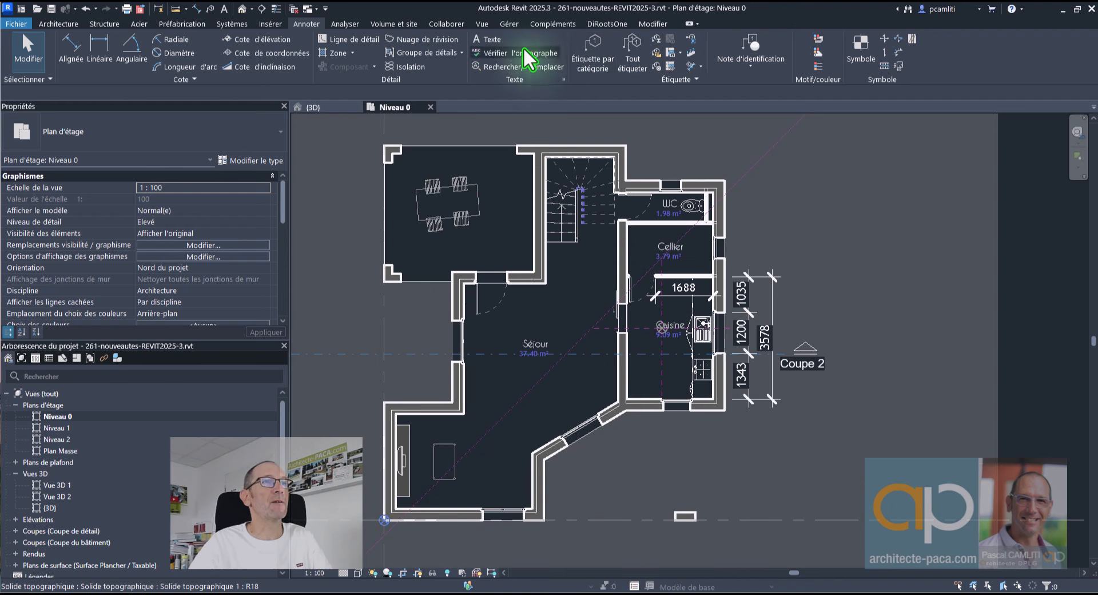
- Open the link manager and display the details of the linked Revit model test-cuisine02.rvt
click(507, 24)
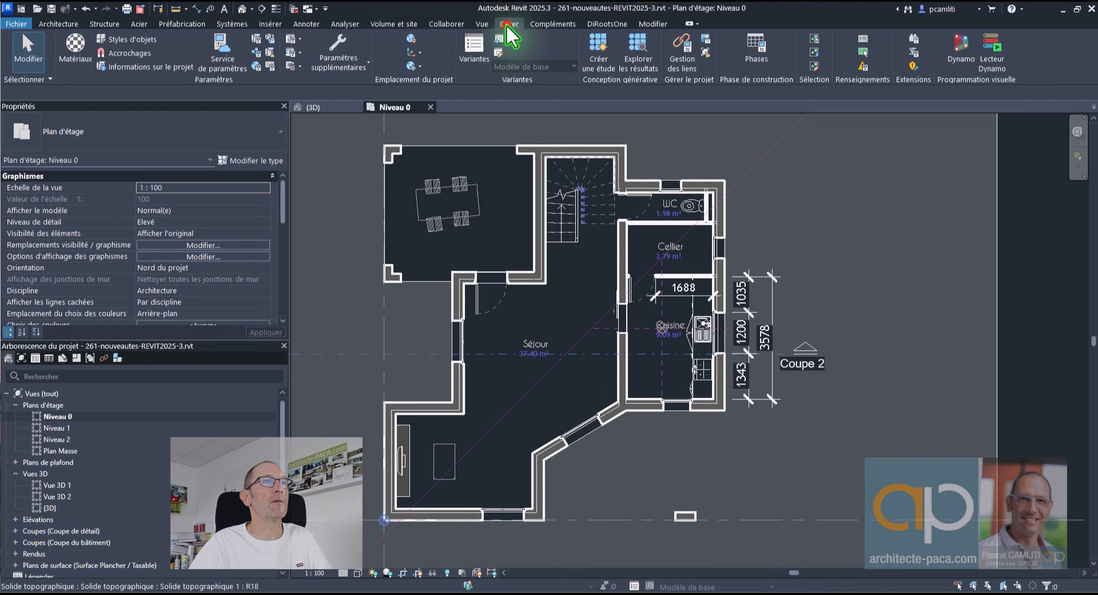
click(681, 64)
drag(683, 125, 759, 100)
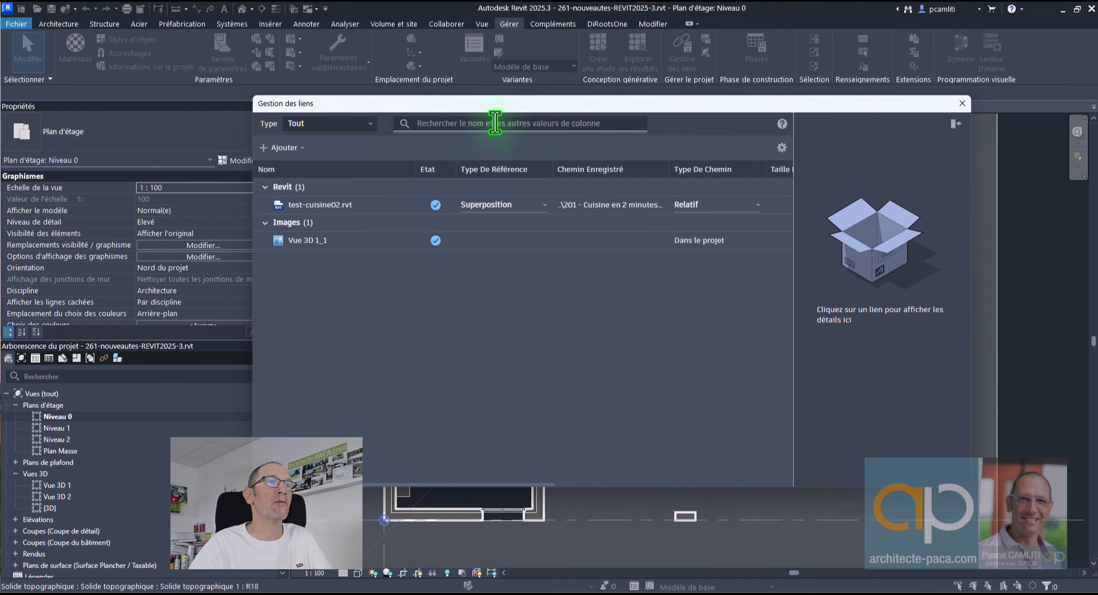
click(957, 124)
click(958, 125)
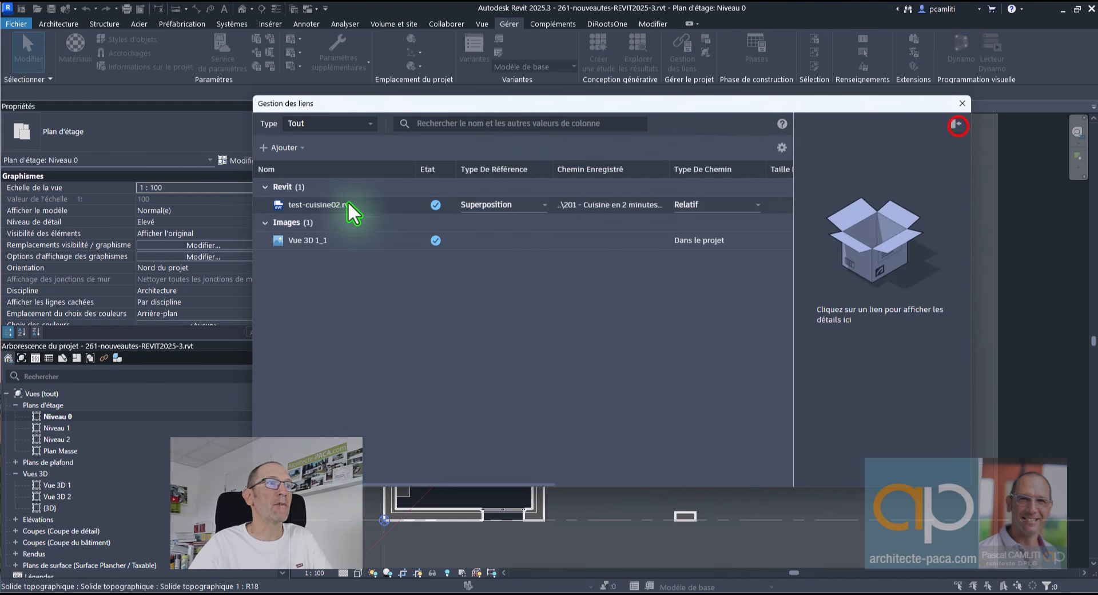
click(342, 204)
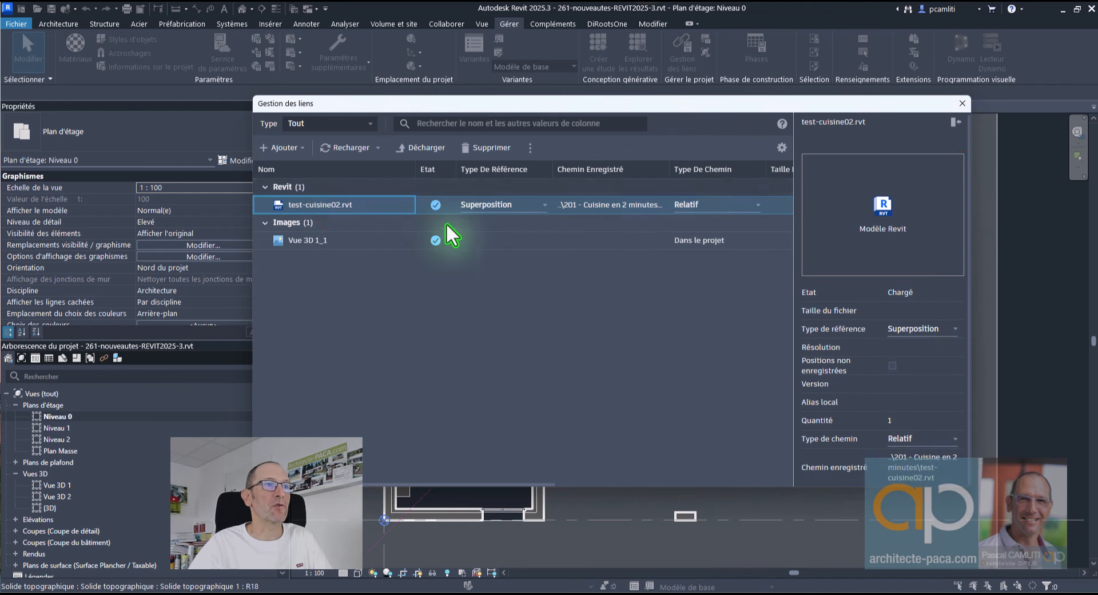
- Search the project's links for "vue" and display the details of the image Vue 3D 1_1
click(474, 123)
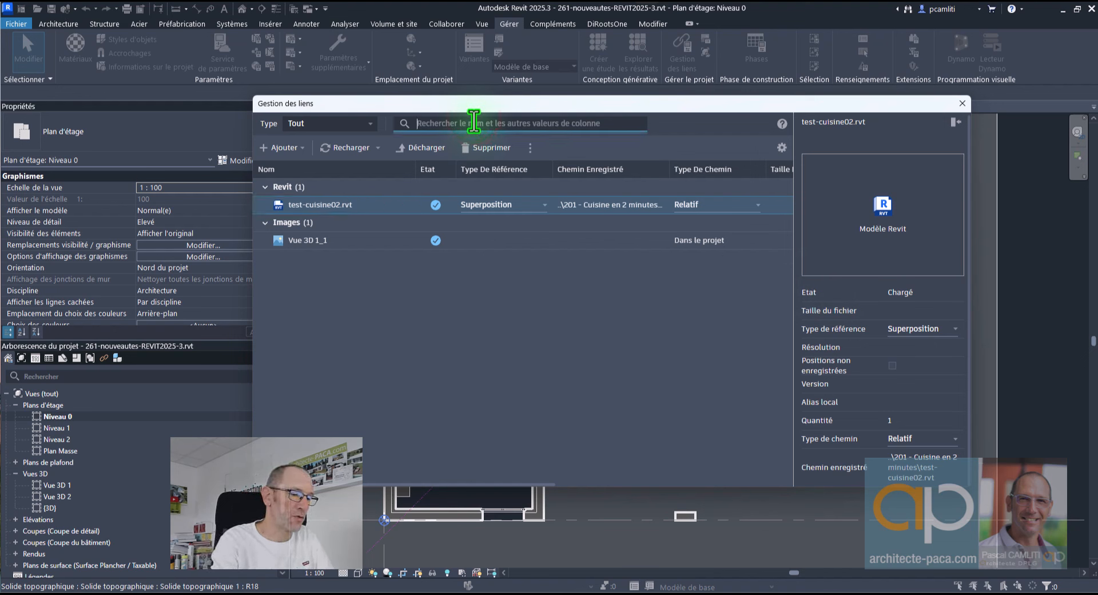
text(vue)
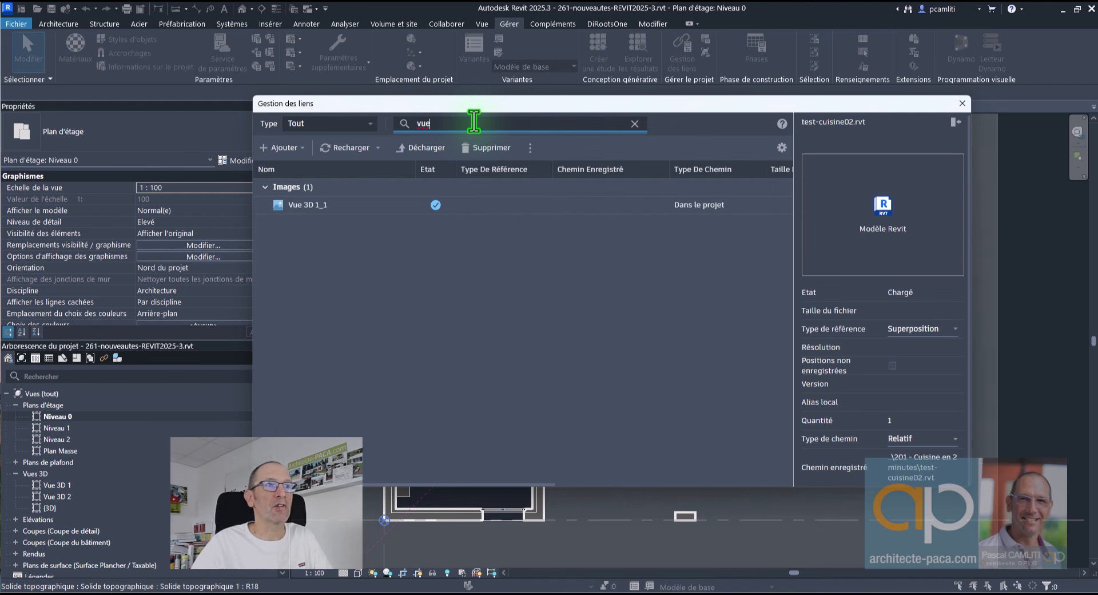
click(352, 204)
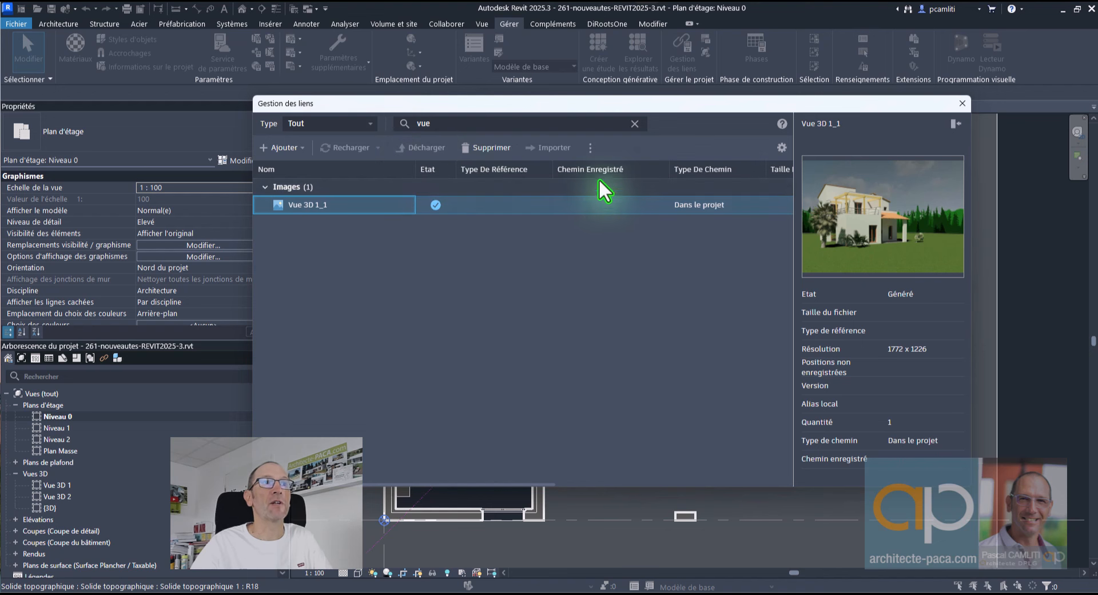
- Hide the link details and widen the link manager so that more of its columns fit
click(950, 124)
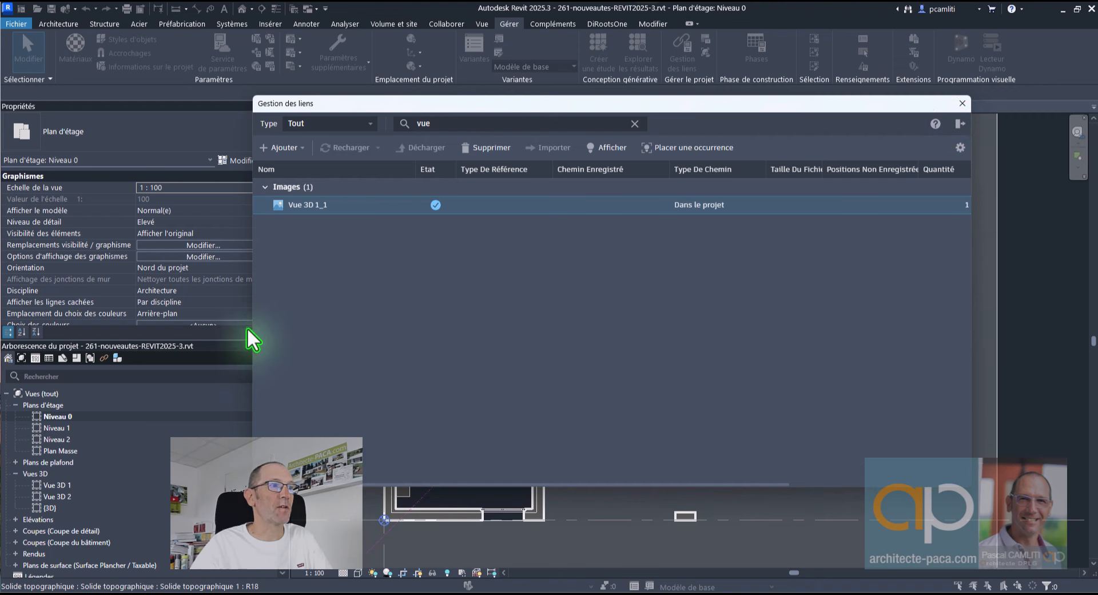
drag(252, 341, 60, 337)
click(255, 207)
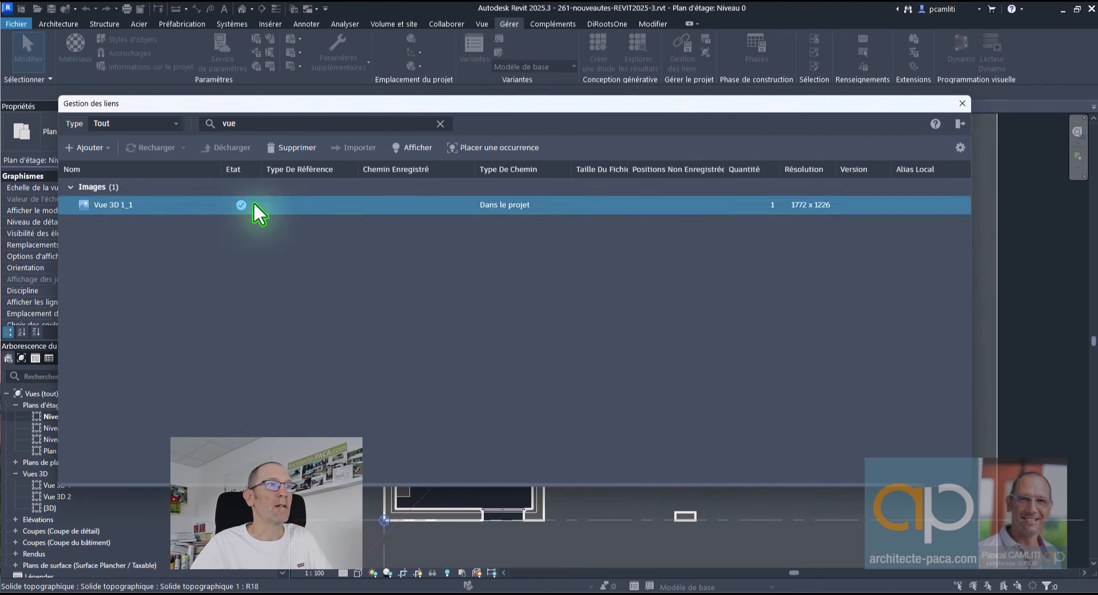
- Try to show the image Vue 3D 1_1 in a project view
click(422, 150)
click(629, 322)
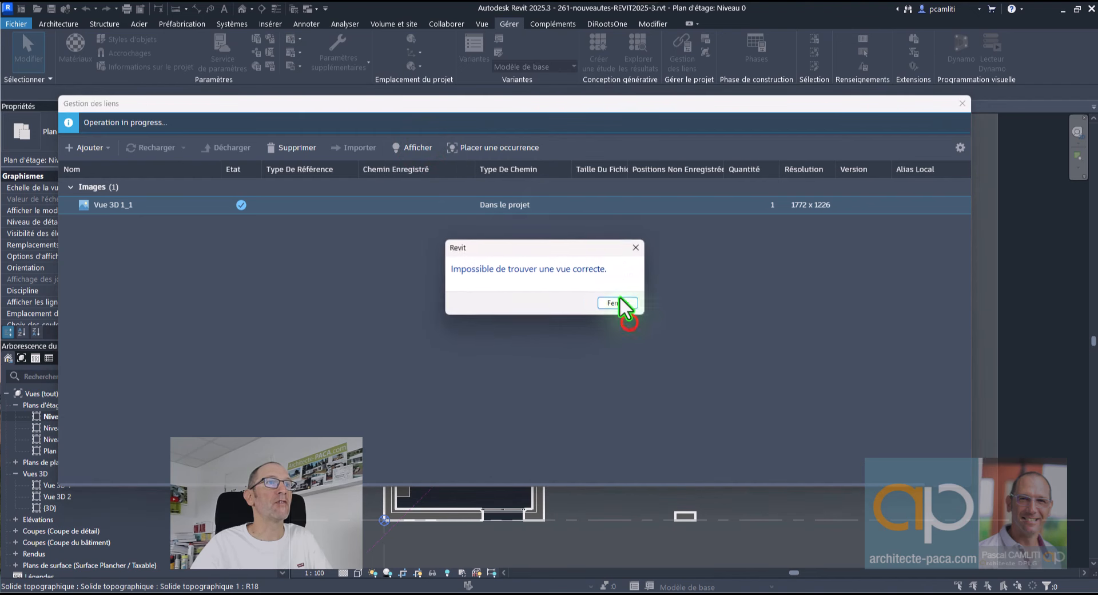
click(626, 305)
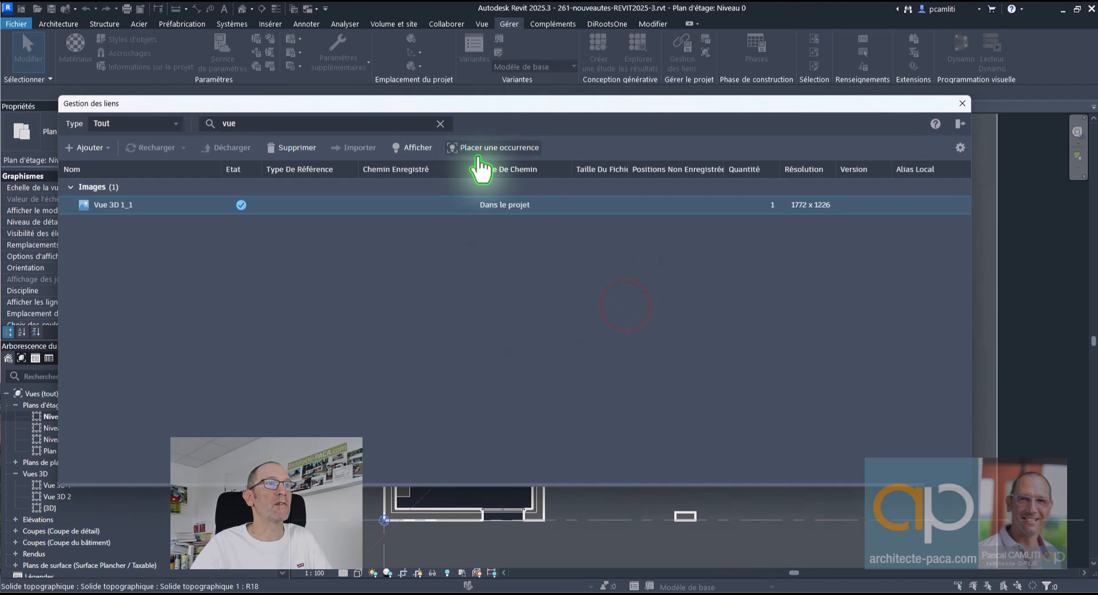
- Clear the link search, and review the actions for the image Vue 3D 1_1 and the link types that can be added
click(441, 129)
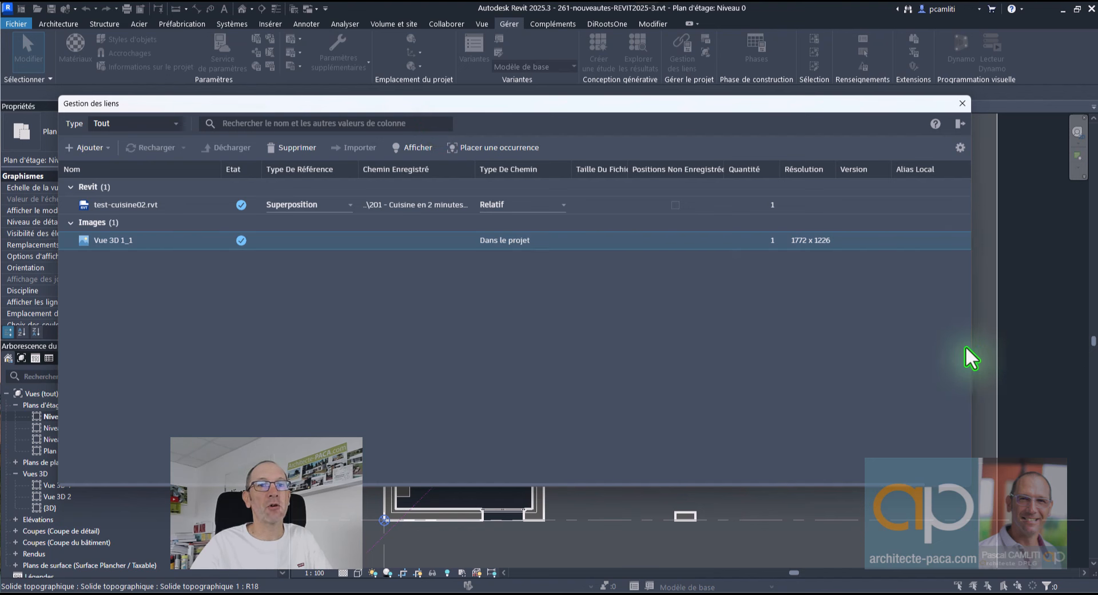
drag(882, 484, 970, 462)
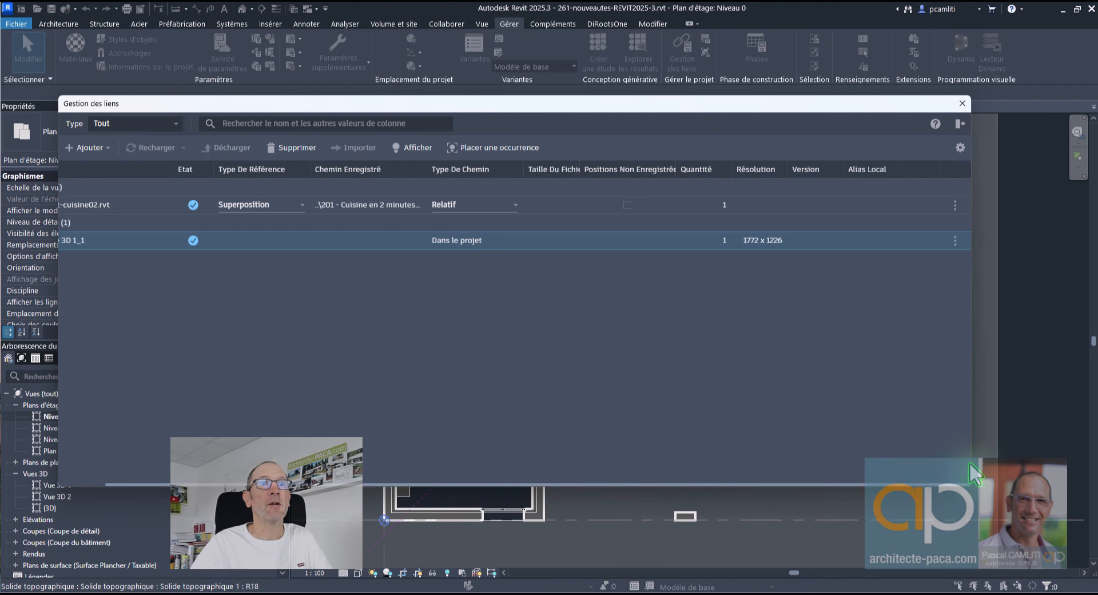
click(955, 240)
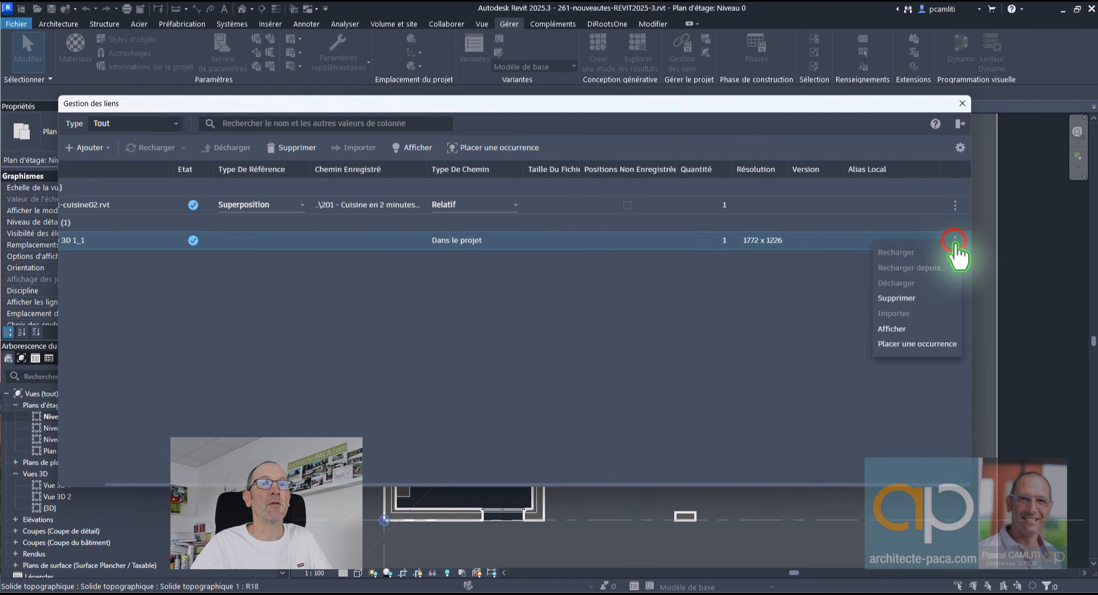
click(822, 318)
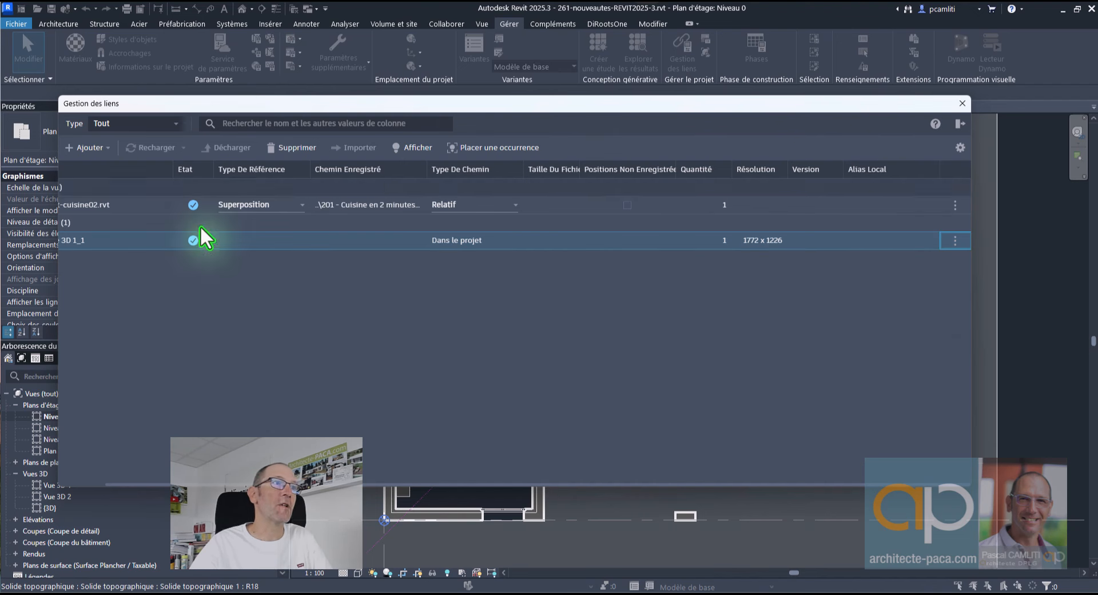
click(99, 146)
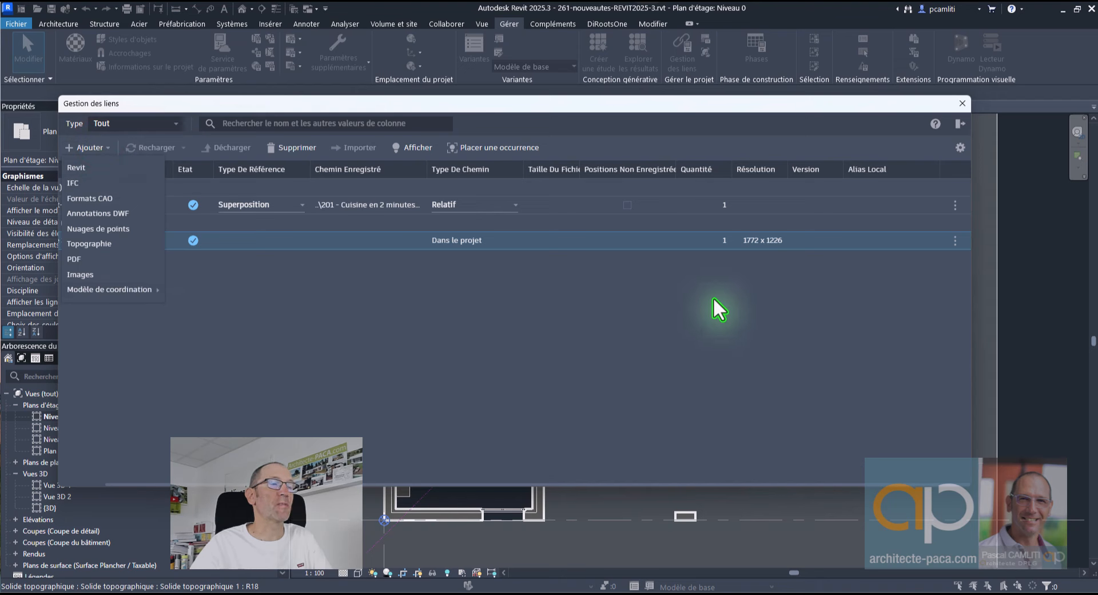
click(962, 103)
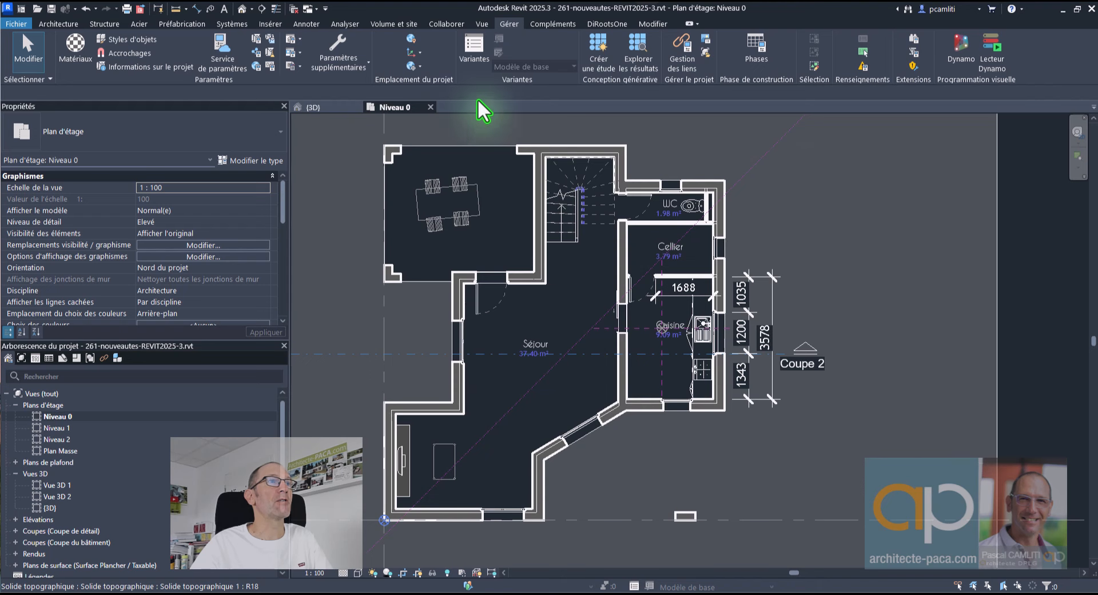
- Examine the Twinmotion substitution settings, including the activation option and the library location, and leave them without applying changes
click(479, 25)
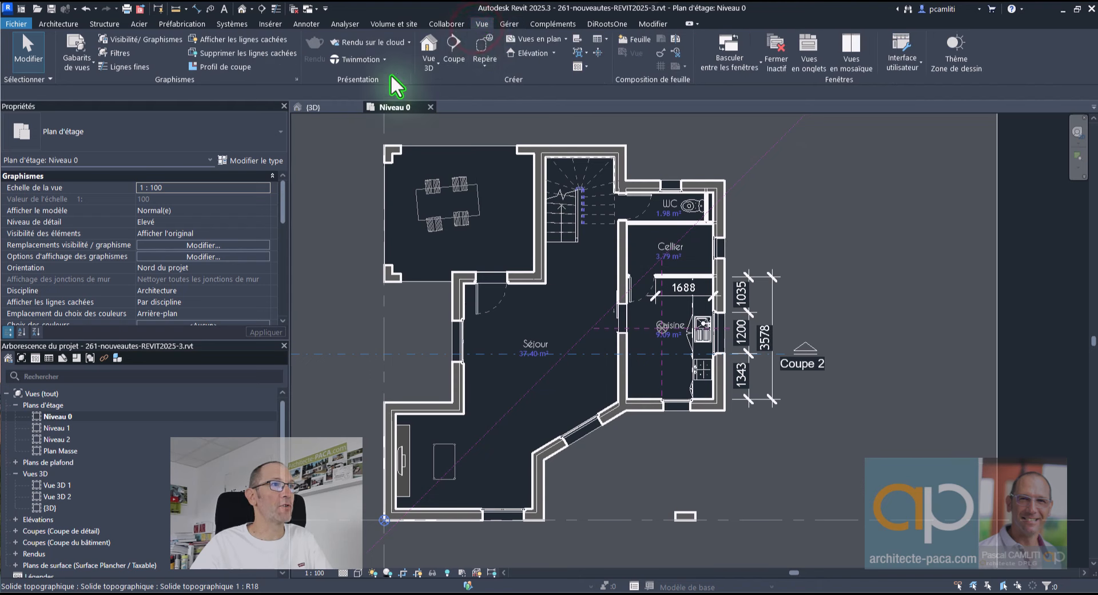
click(386, 58)
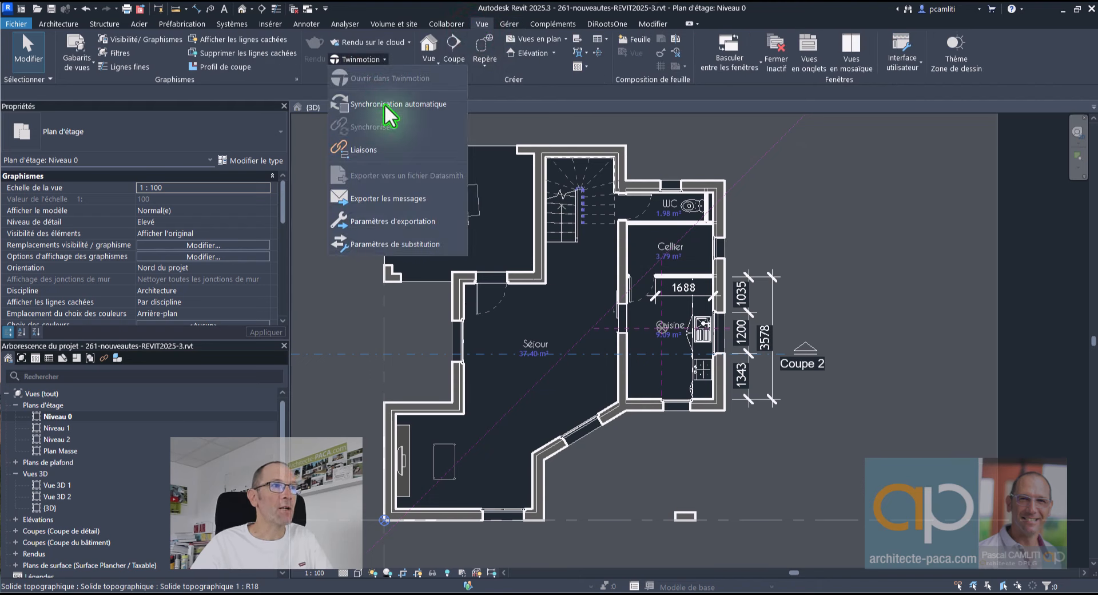
click(388, 246)
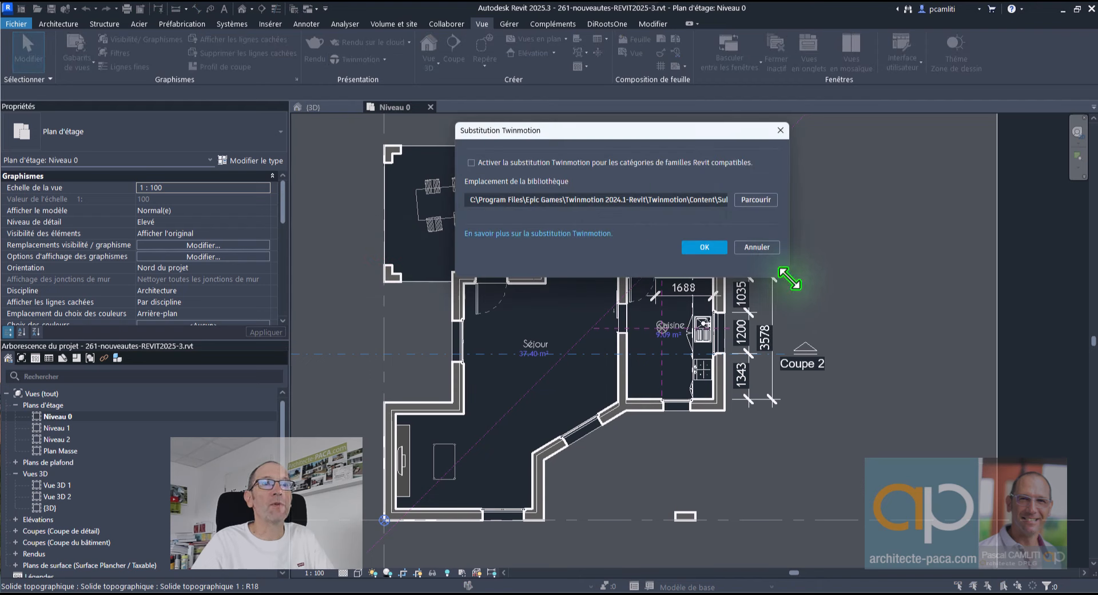
drag(700, 134, 620, 139)
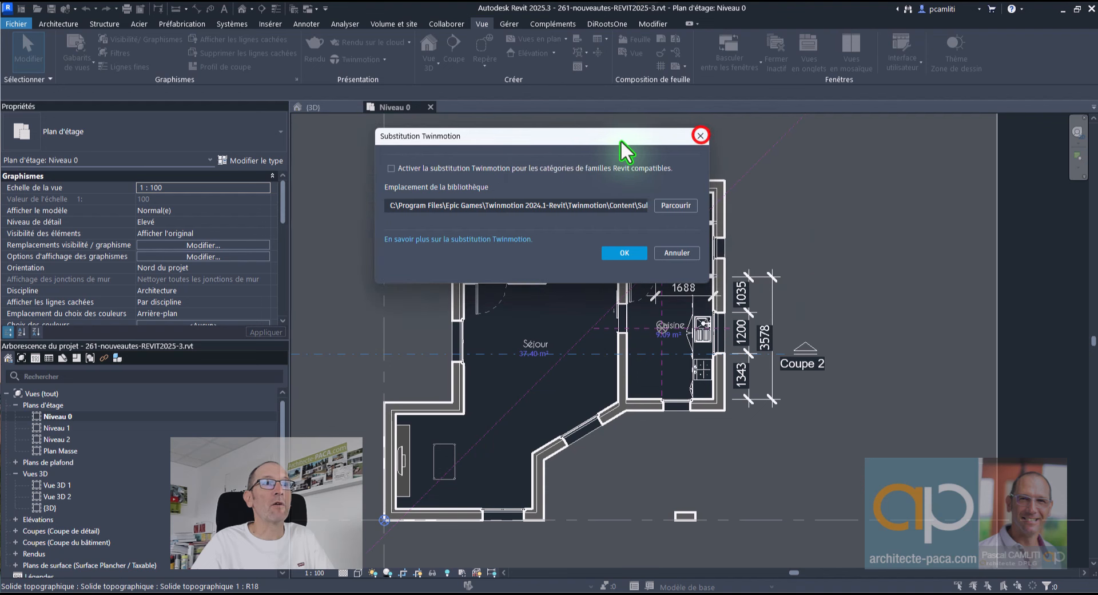
click(391, 168)
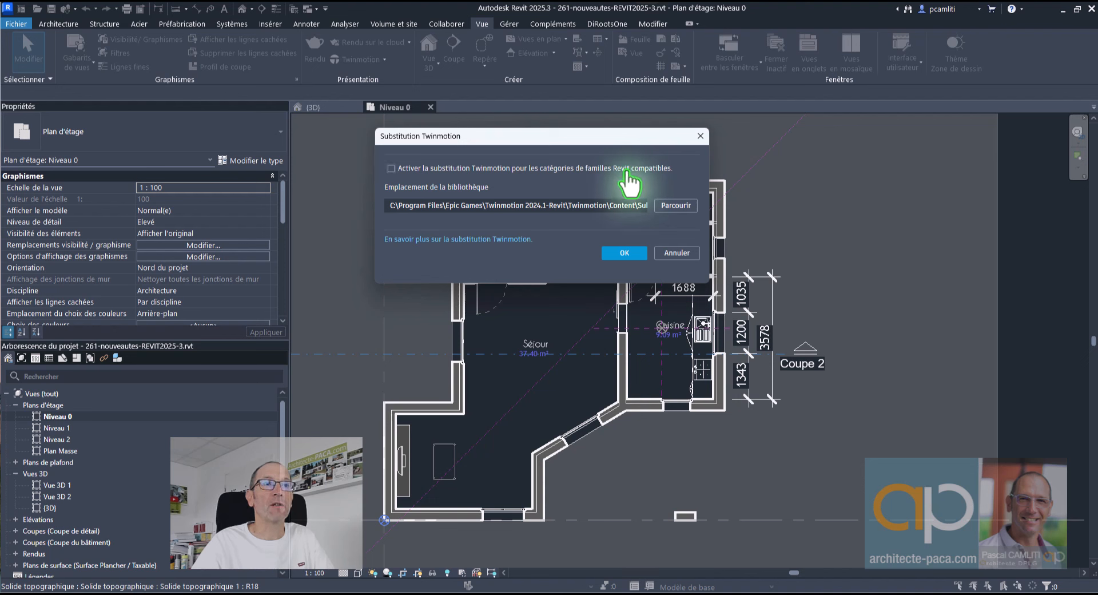
click(680, 211)
click(1084, 7)
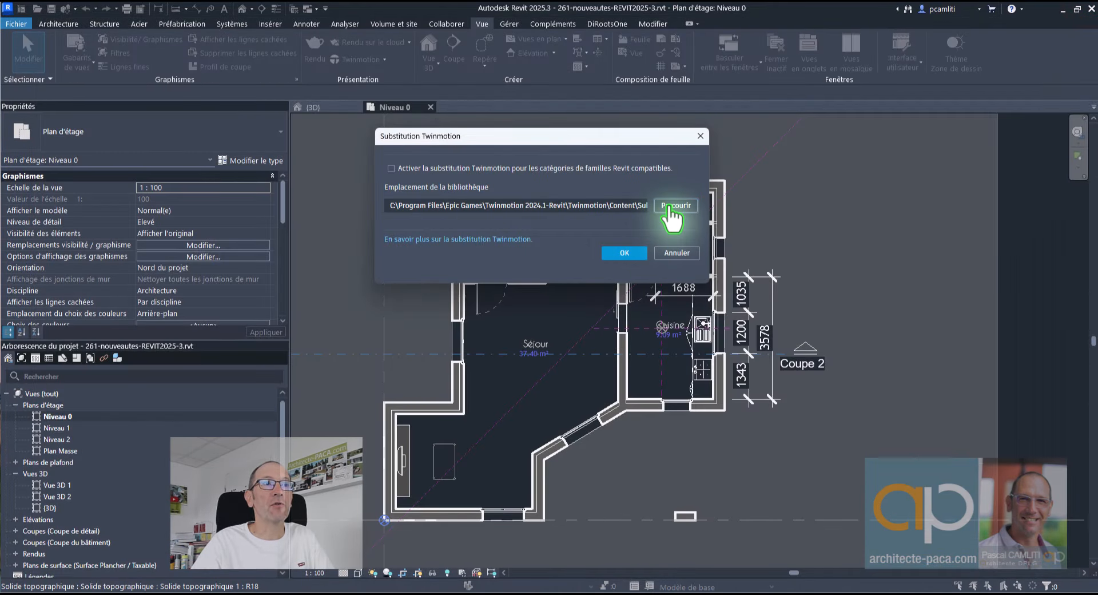
click(429, 206)
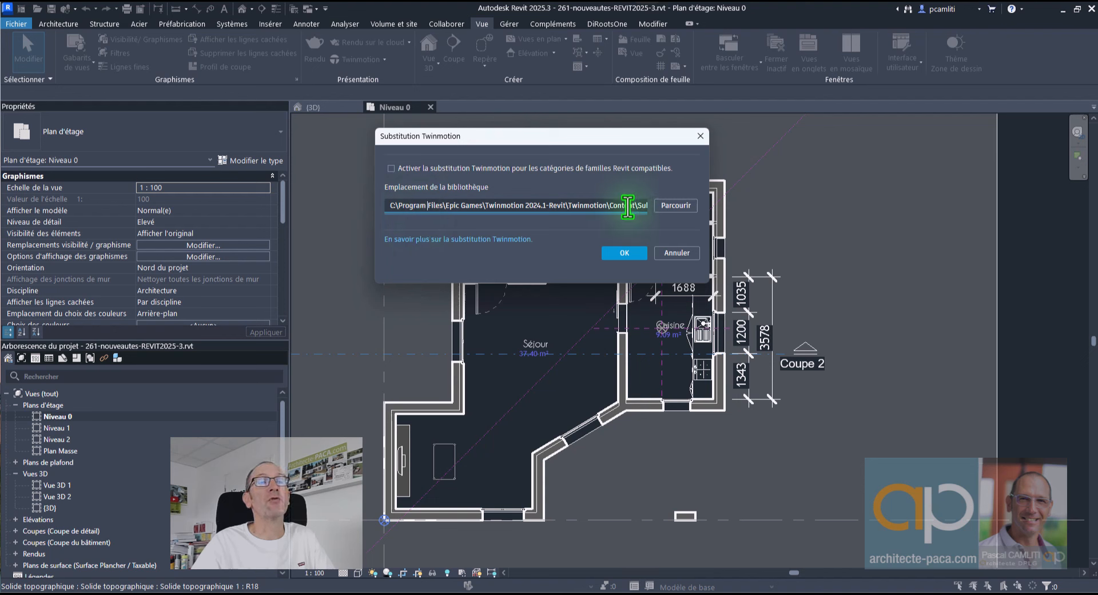
click(691, 256)
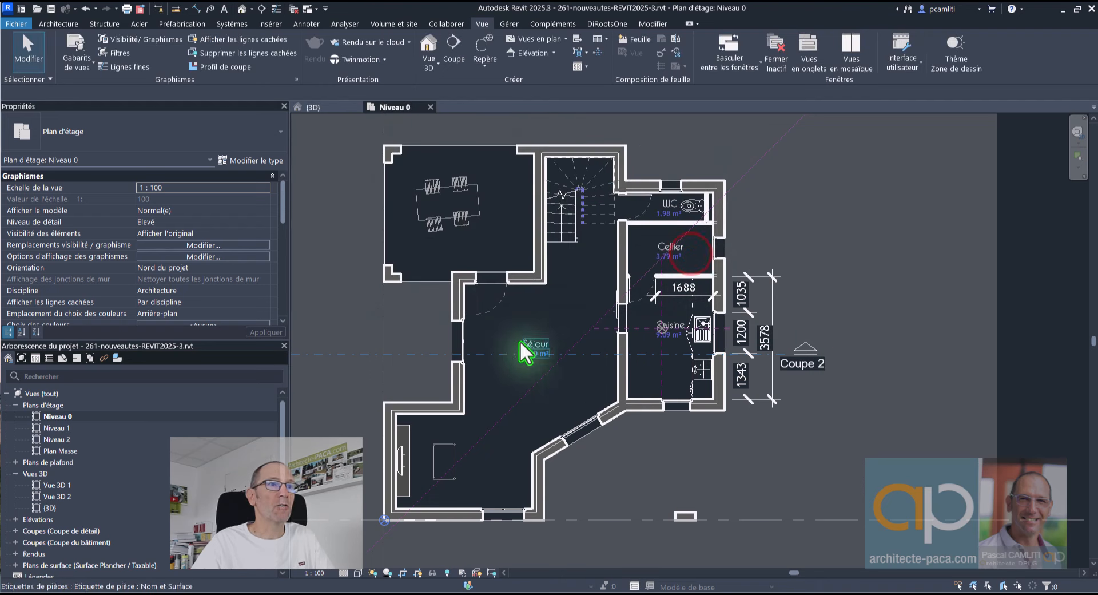
- Add the short wall at the terrace corner beside the staircase to the wall assembly Murs 001
click(464, 281)
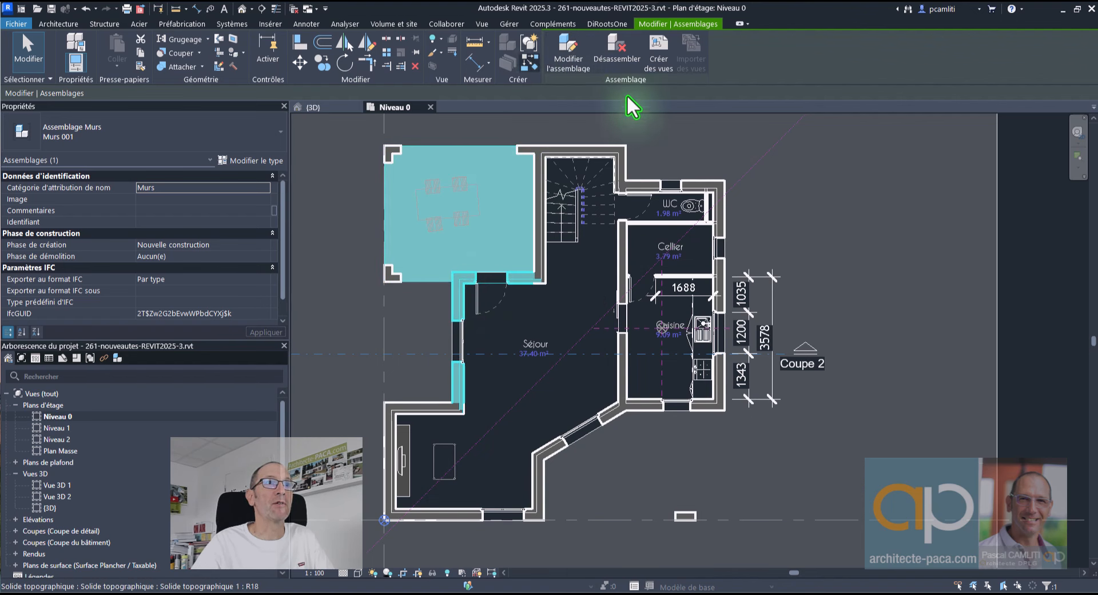
click(568, 57)
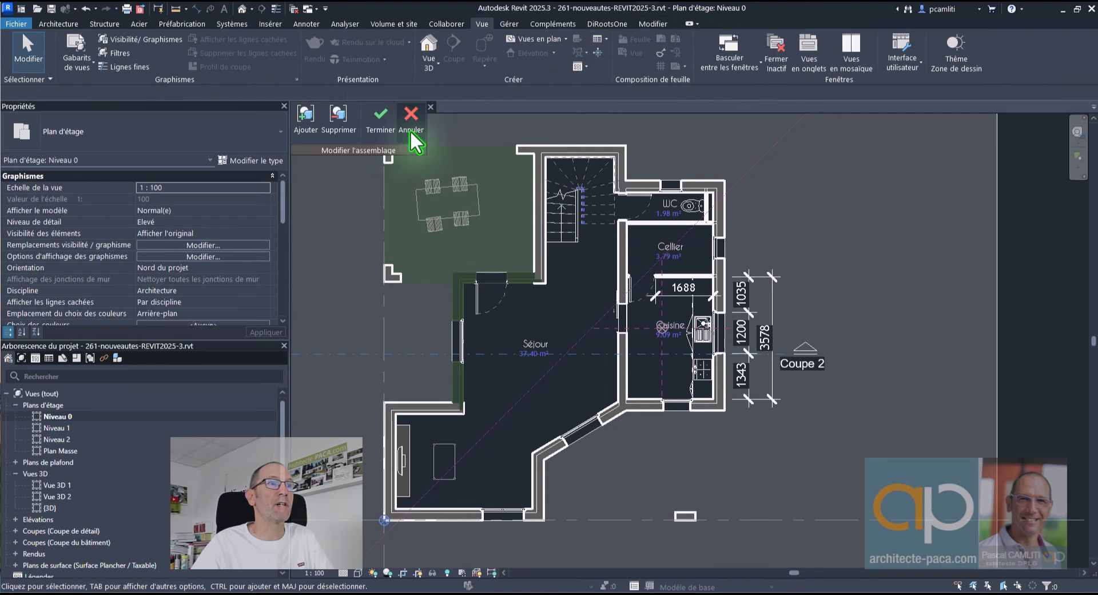
click(306, 117)
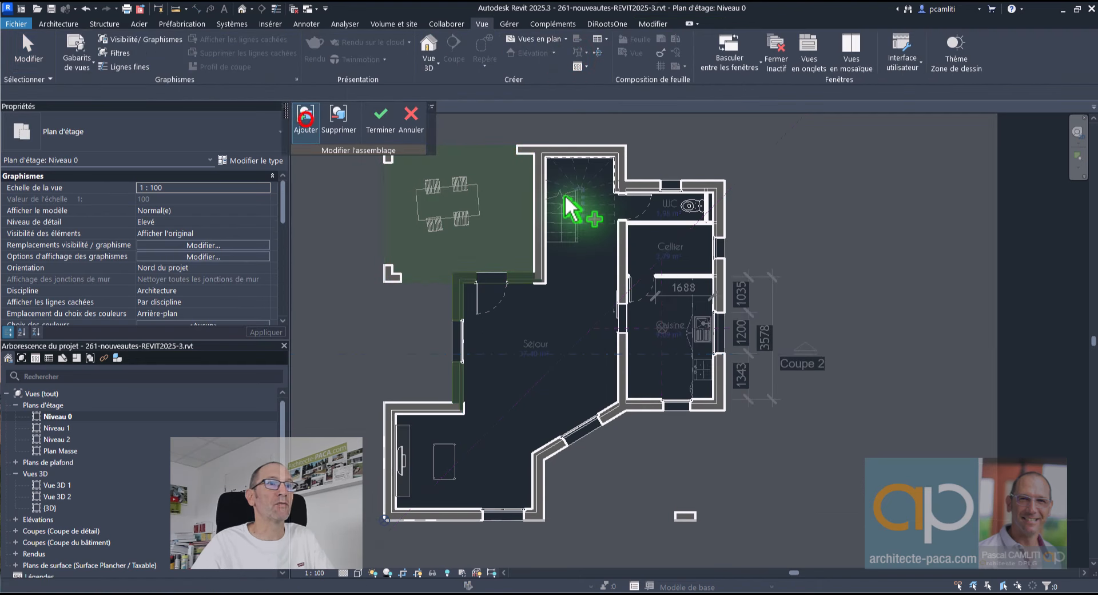
click(532, 146)
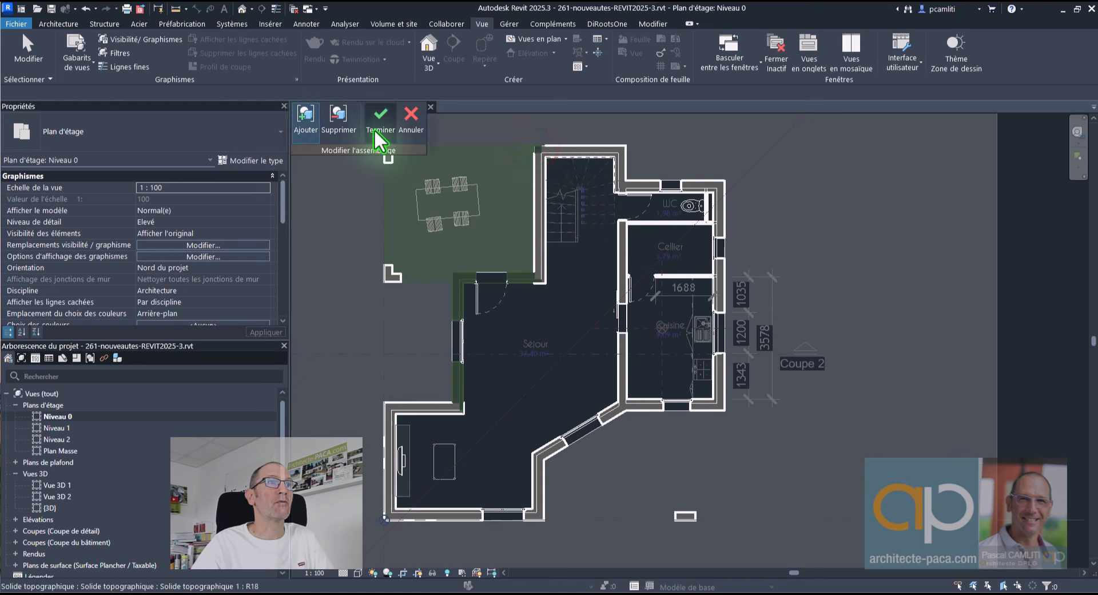
click(391, 119)
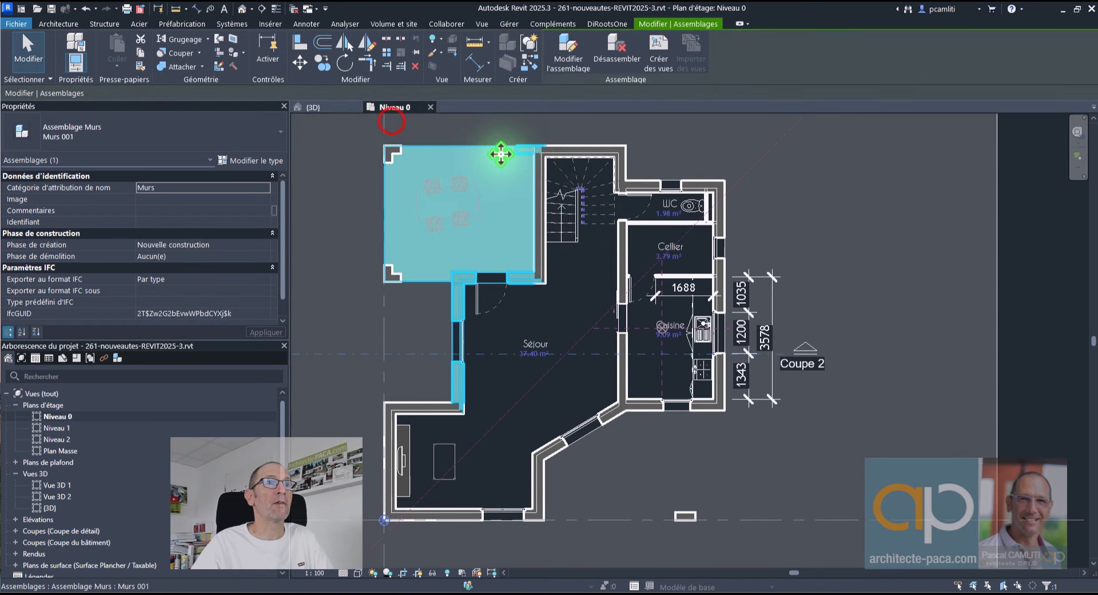
- Begin creating views for the Murs 001 assembly, enlarge the settings window and choose the sheet title block Cartouche avec révisions : A0
click(667, 54)
drag(670, 127, 742, 72)
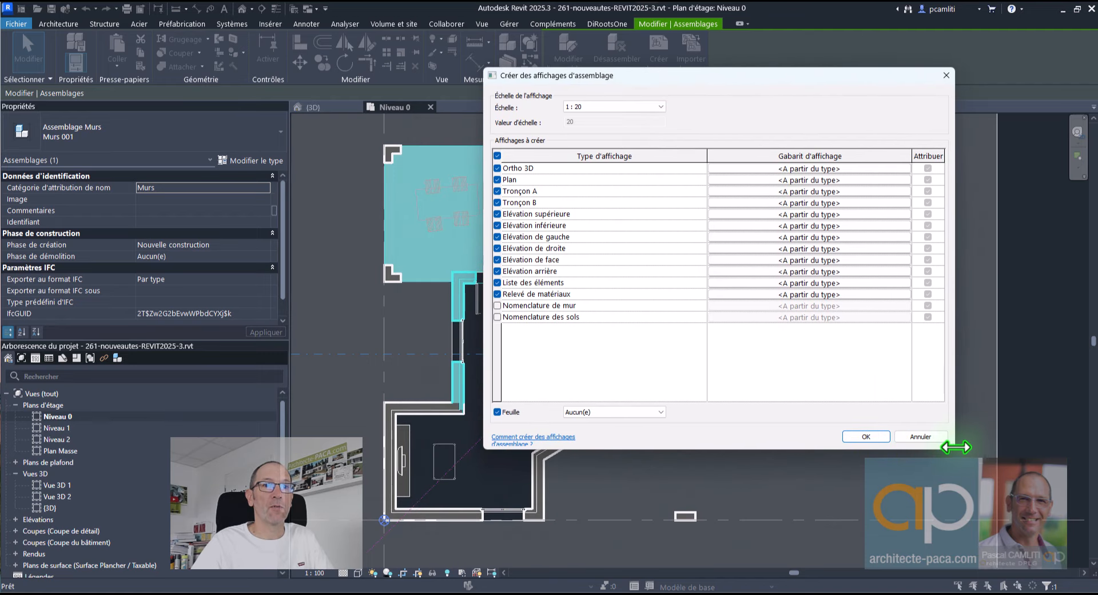
drag(952, 448, 980, 510)
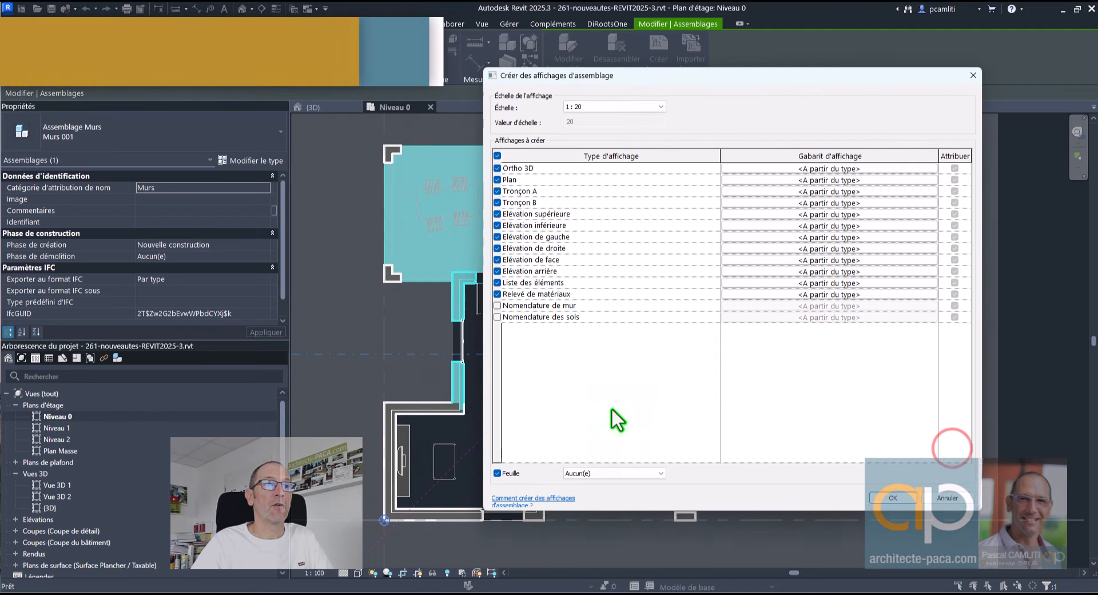
click(603, 472)
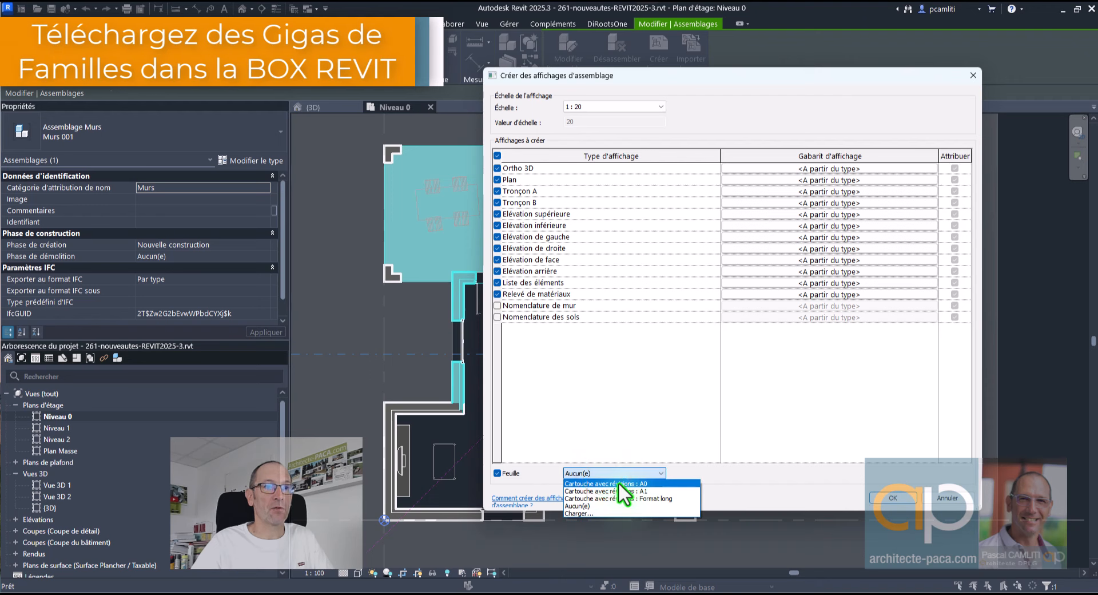
click(619, 484)
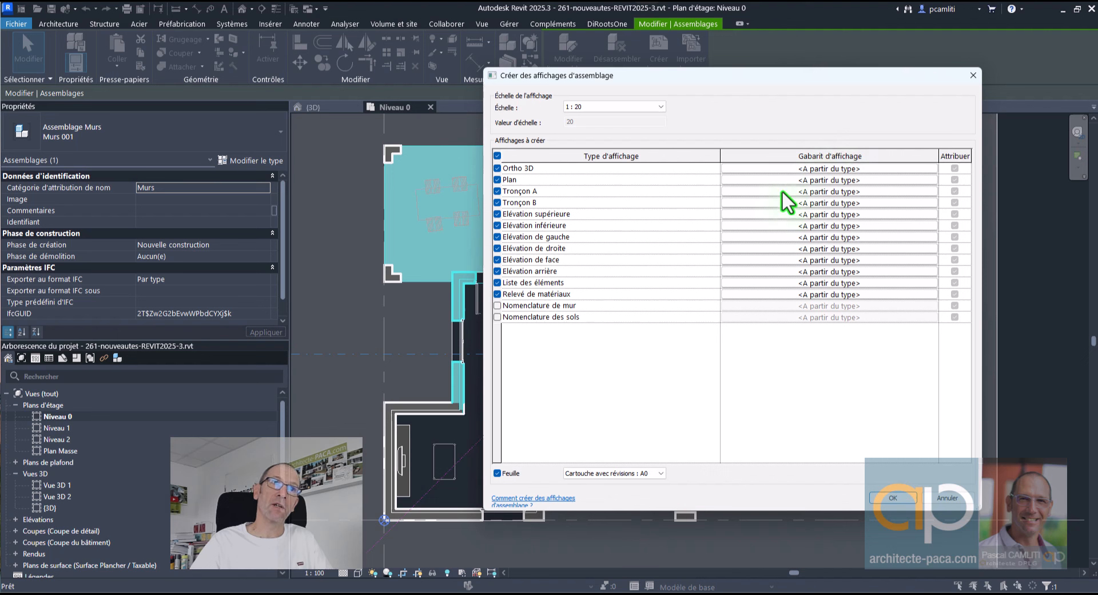
- Set the assembly view scale to 1:50 and create the selected views
click(639, 109)
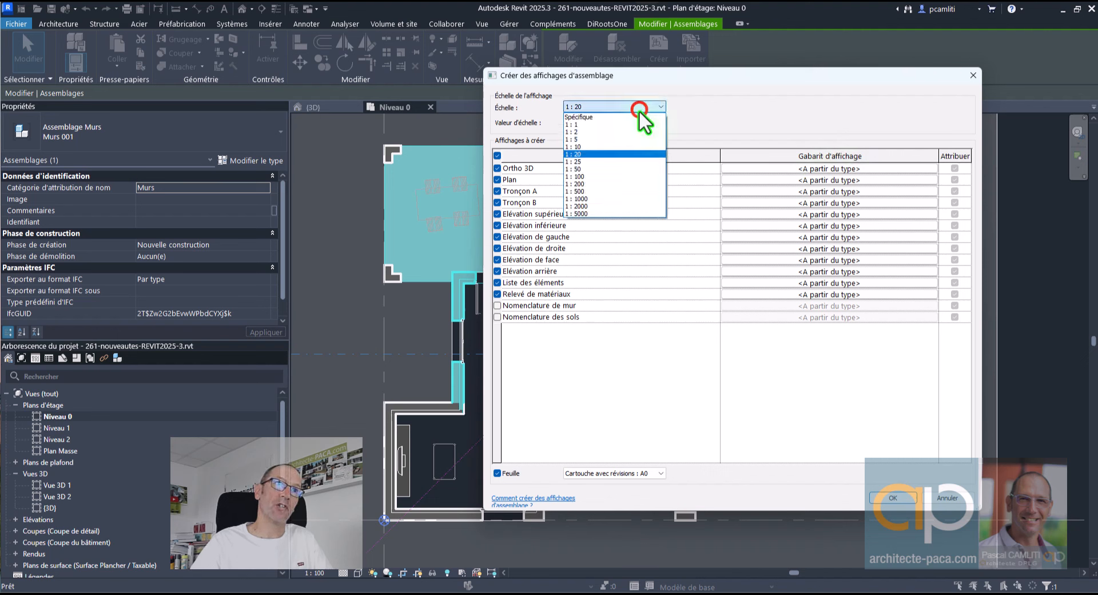
click(627, 168)
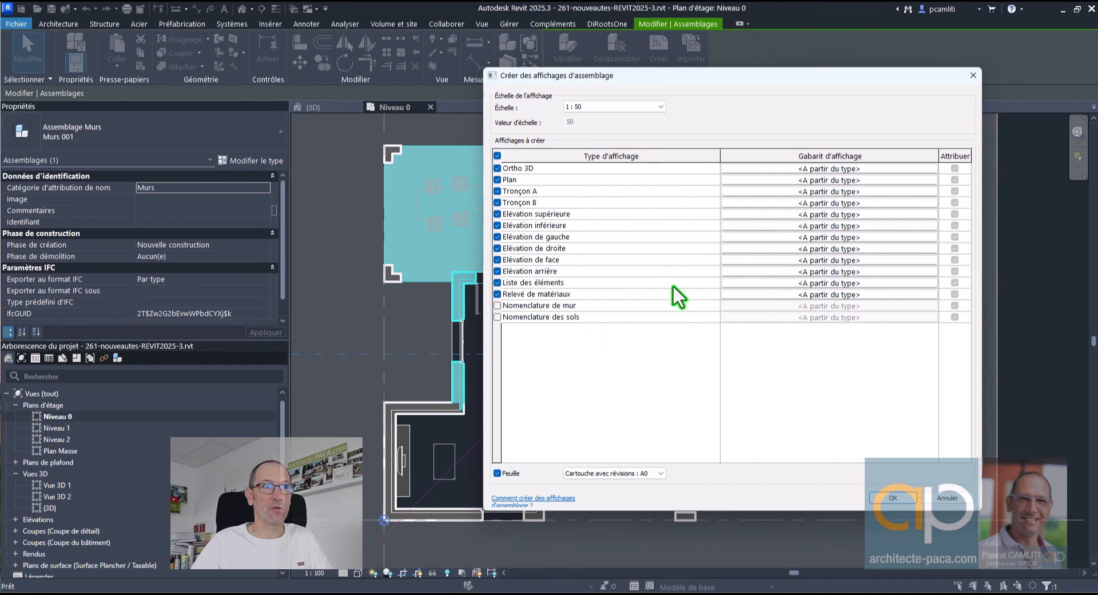
click(889, 496)
click(819, 368)
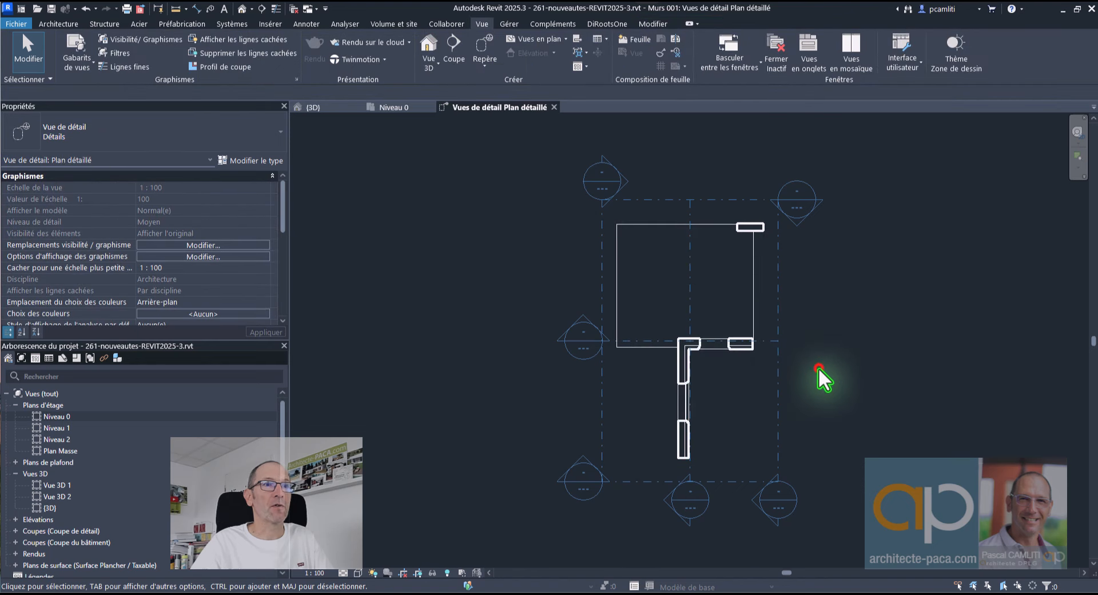
- Examine the assembly's detailed plan with its section markers and look through the project's sheets
scroll(706, 362, up, 1)
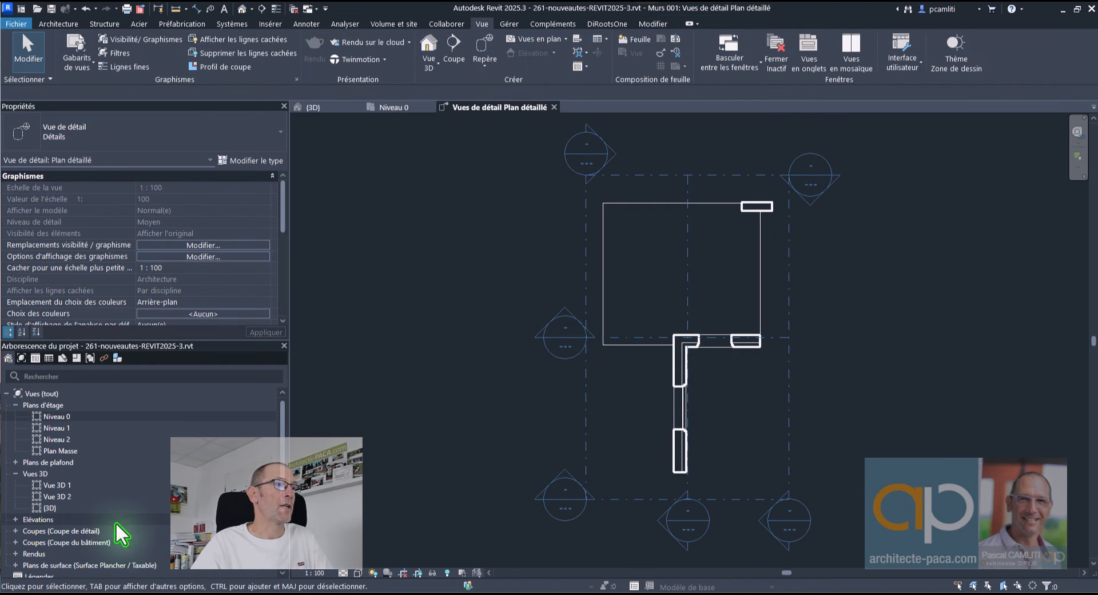
scroll(95, 518, down, 1)
scroll(90, 505, down, 3)
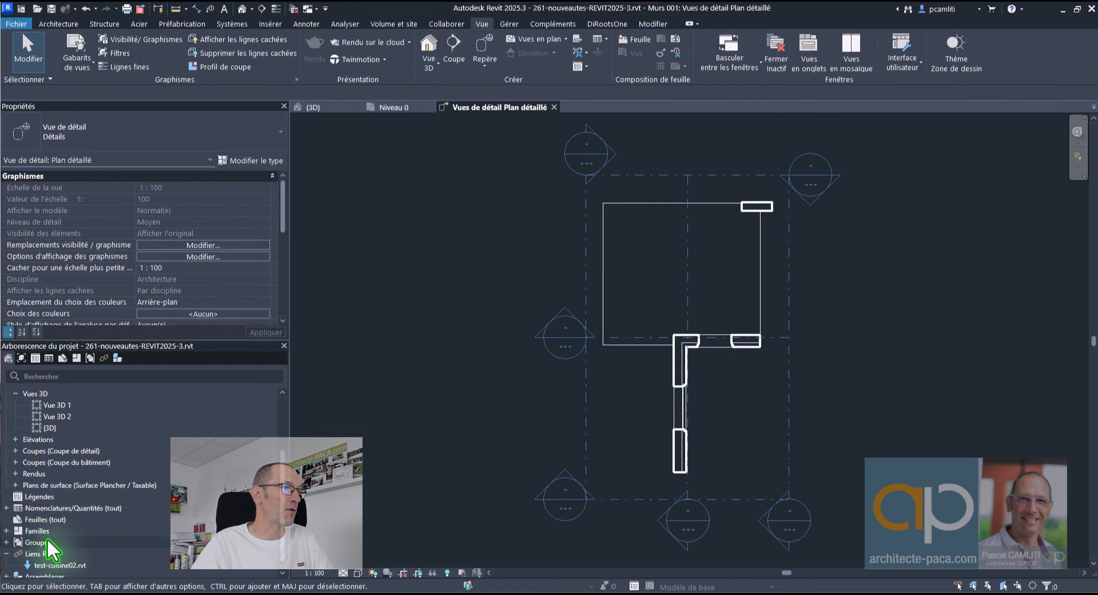
click(48, 521)
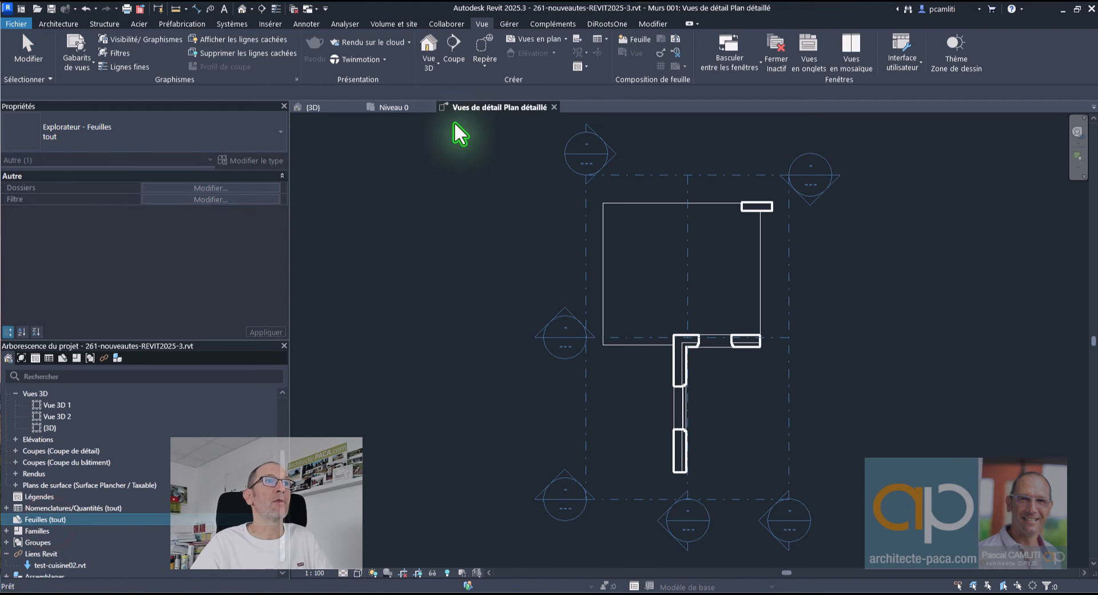
click(646, 177)
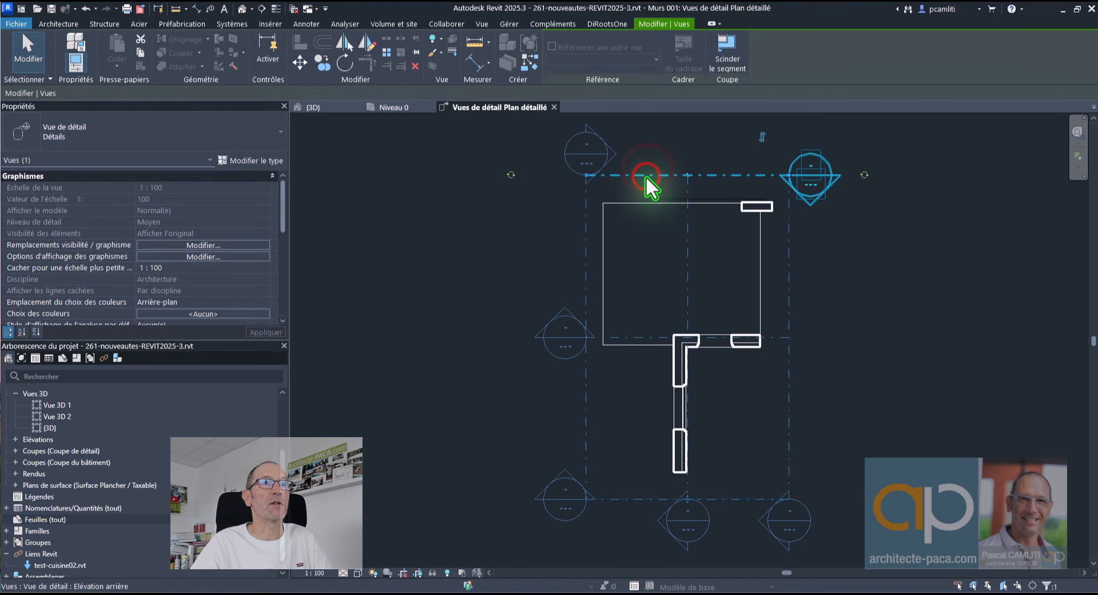
- Return to the Niveau 0 floor plan and inspect how the Séjour room tag is tied to its room
click(402, 107)
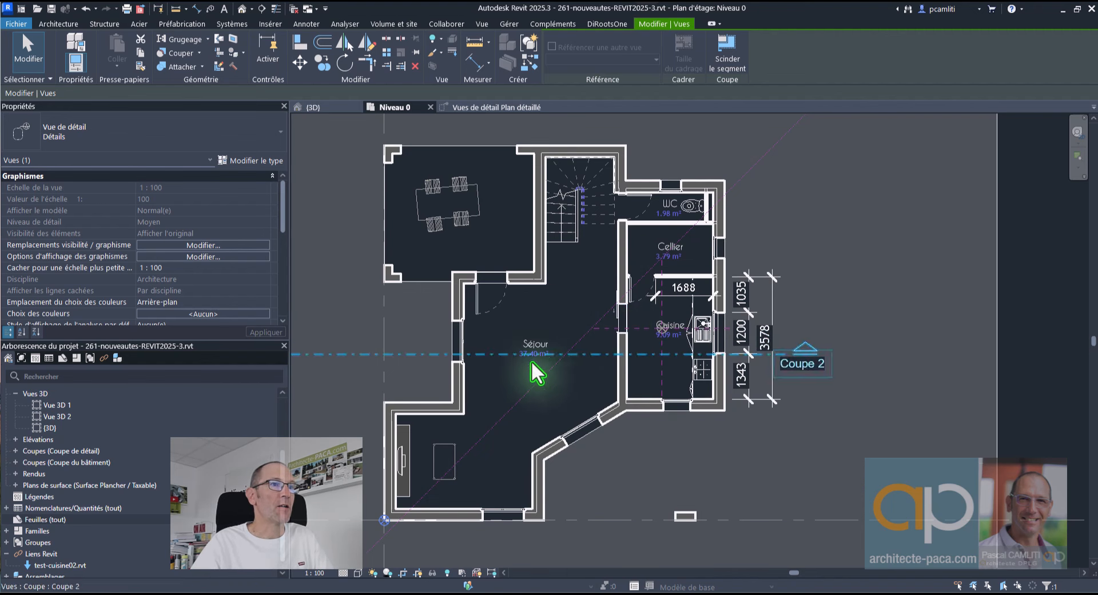
drag(529, 341, 492, 421)
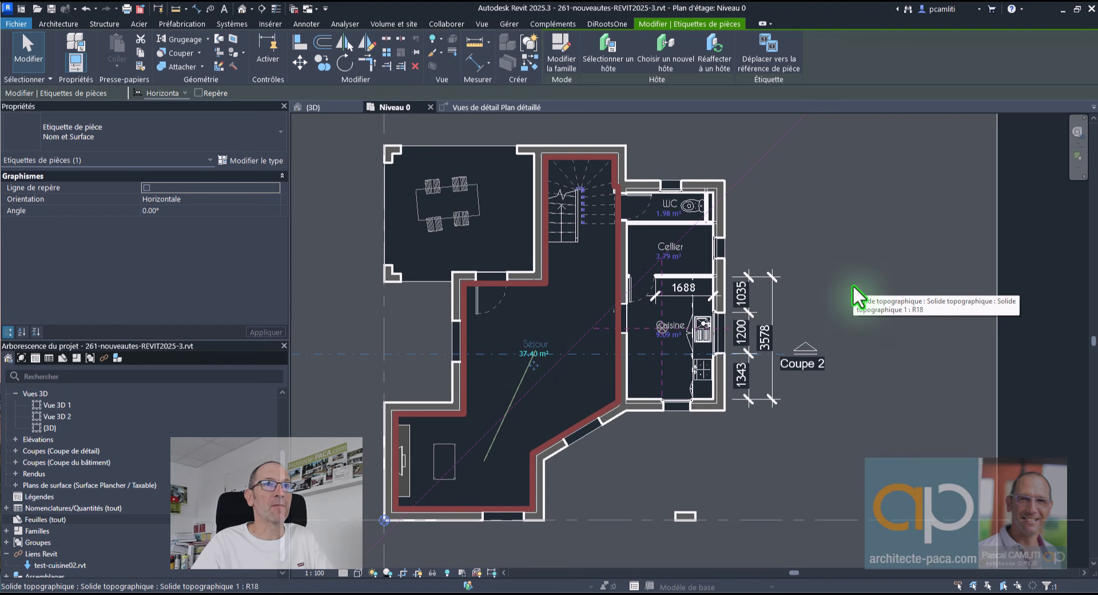
click(688, 460)
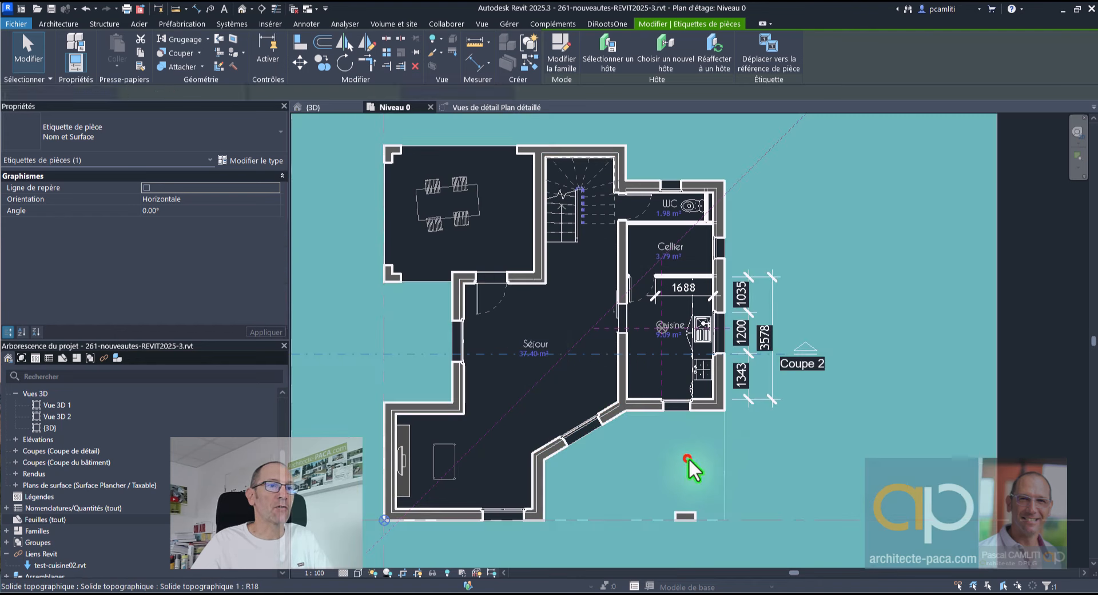
- Make the Référence subcategory of Pièces visible in the Niveau 0 floor plan
key(v)
key(v)
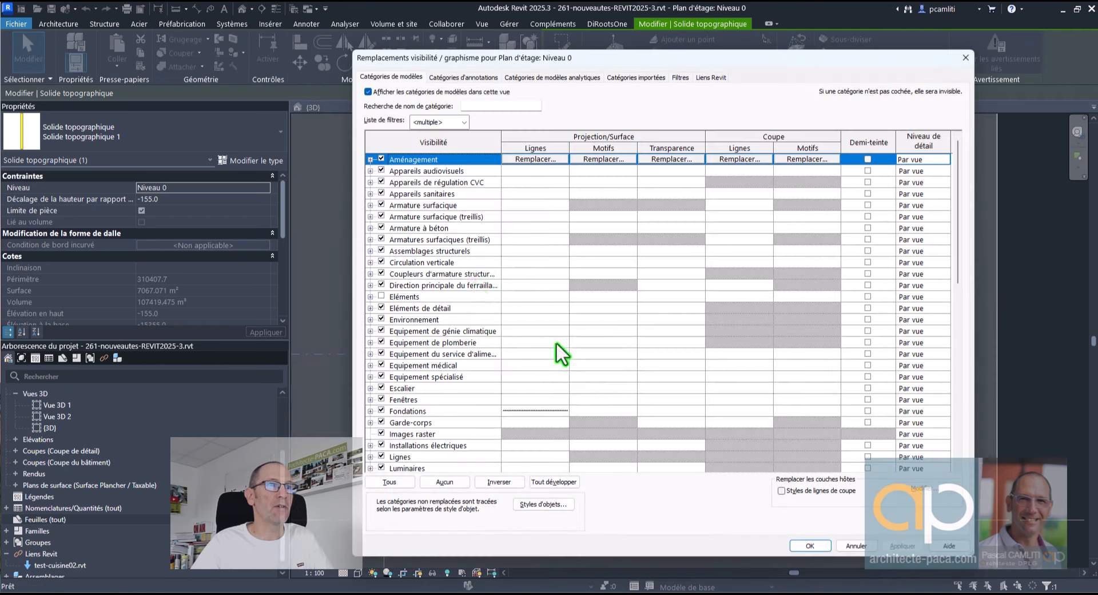
click(462, 259)
key(p)
scroll(452, 303, down, 3)
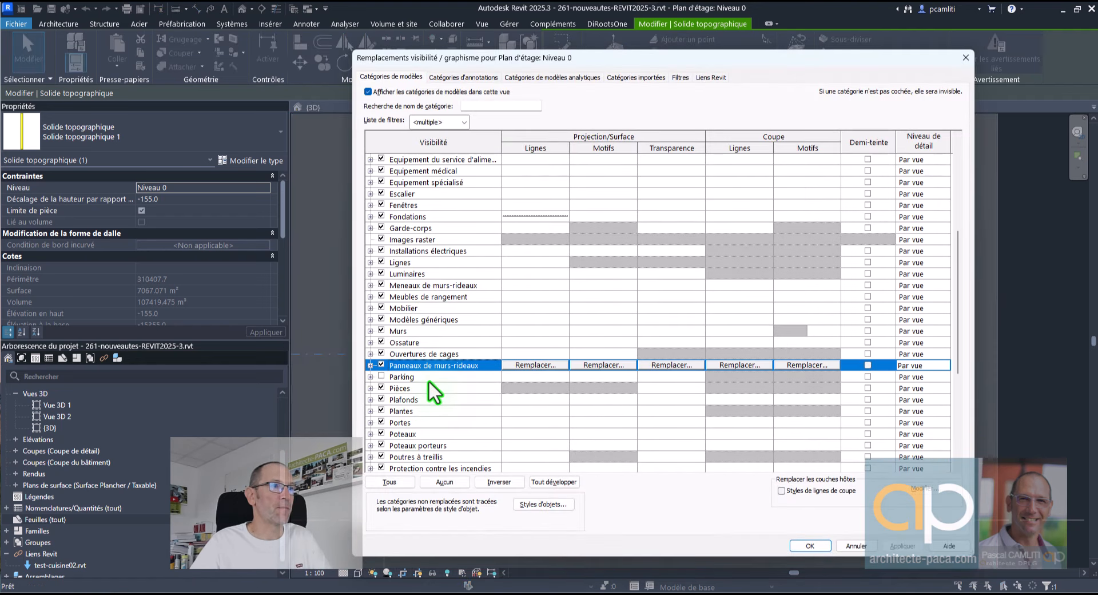
click(370, 388)
click(392, 422)
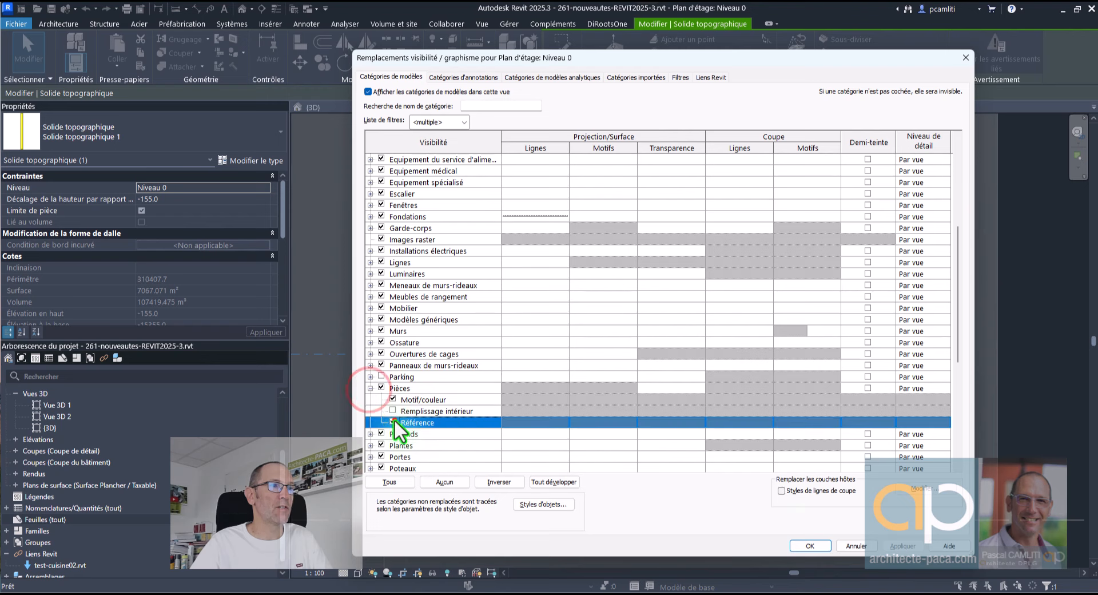
click(901, 545)
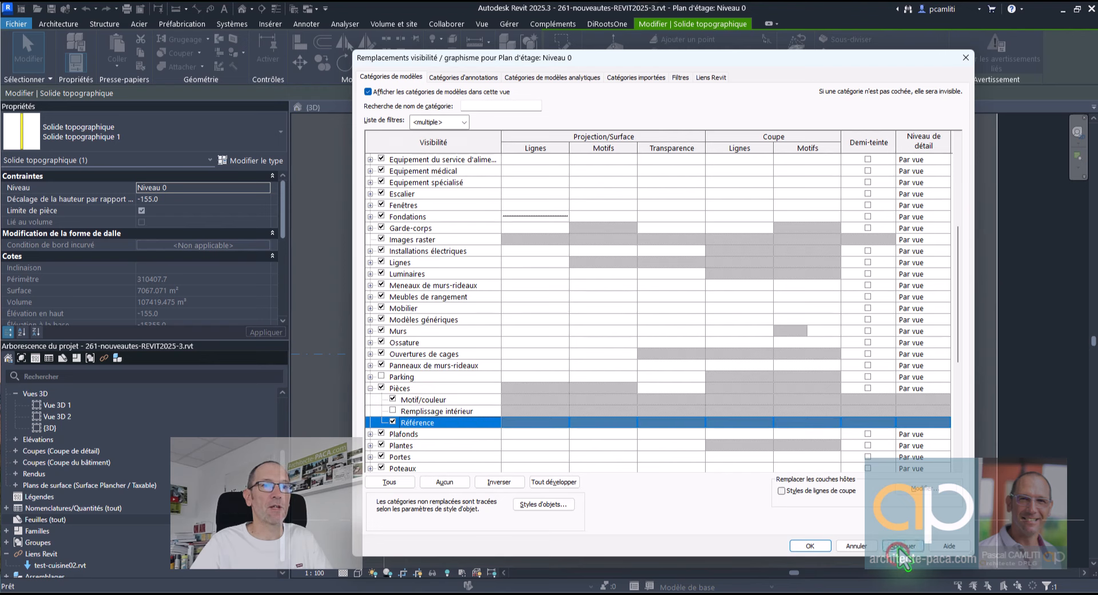
click(822, 545)
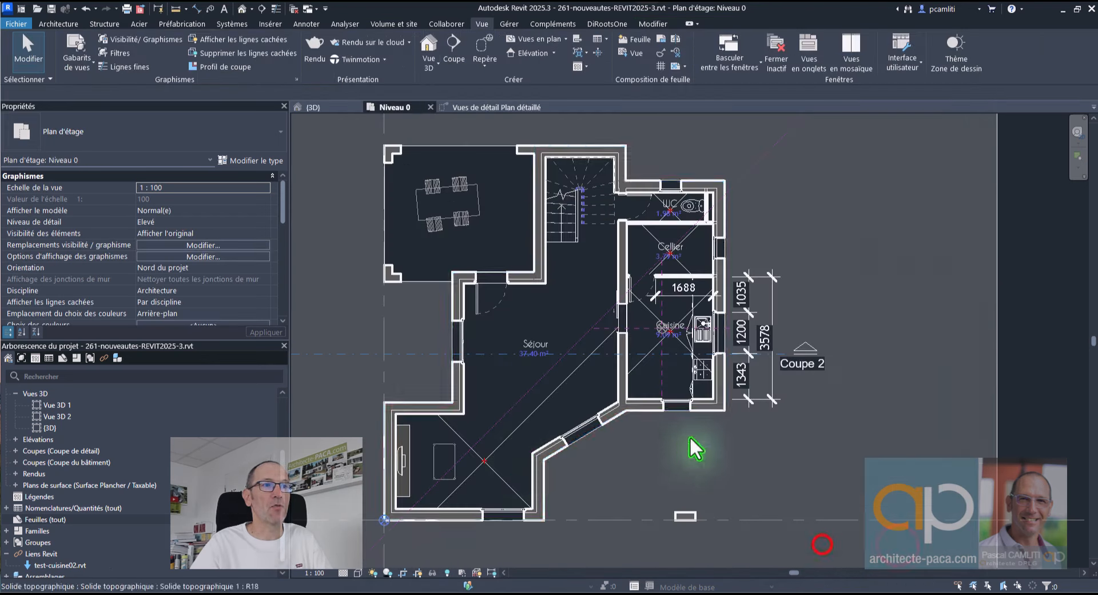
- Shift the Séjour room's reference slightly, and recenter that reference within the room
click(482, 462)
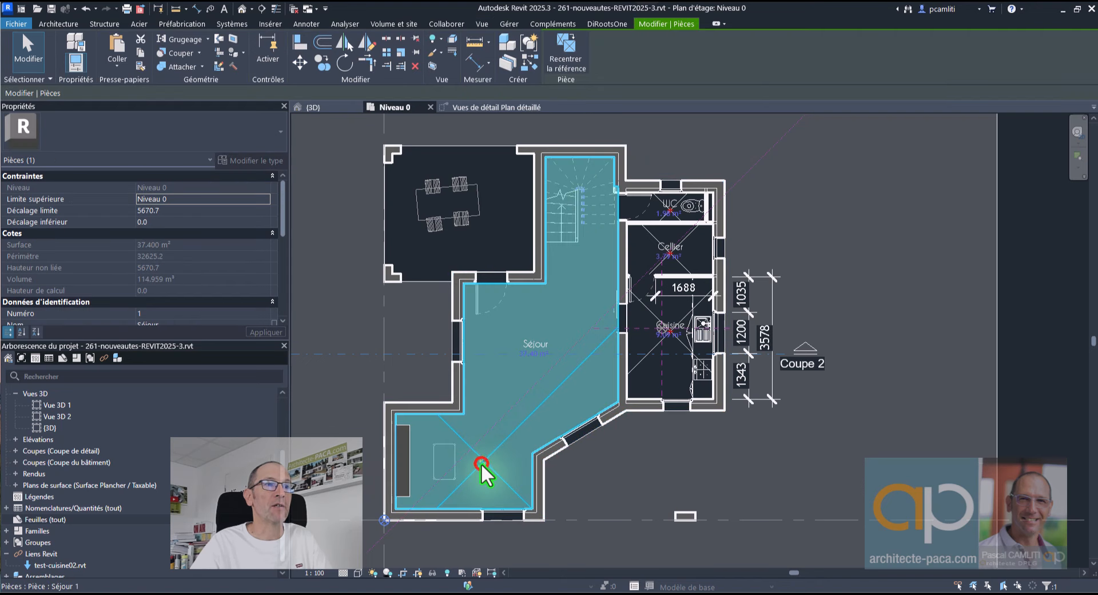
mouse_move(483, 462)
mouse_down()
mouse_move(663, 494)
mouse_move(653, 364)
mouse_move(667, 379)
mouse_move(483, 462)
mouse_move(489, 443)
mouse_up()
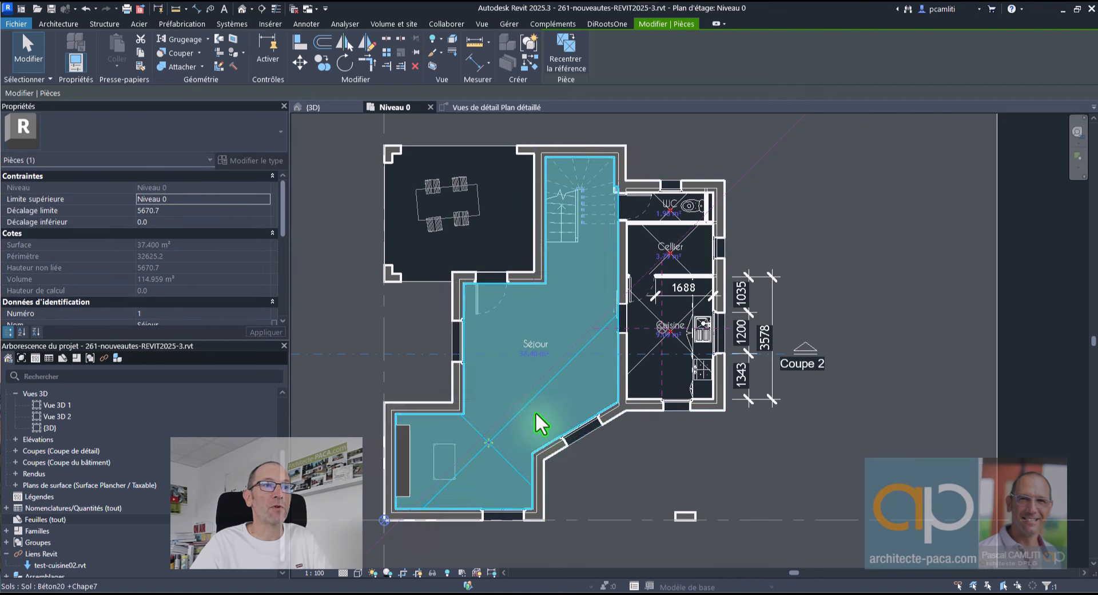
middle_drag(681, 496, 719, 470)
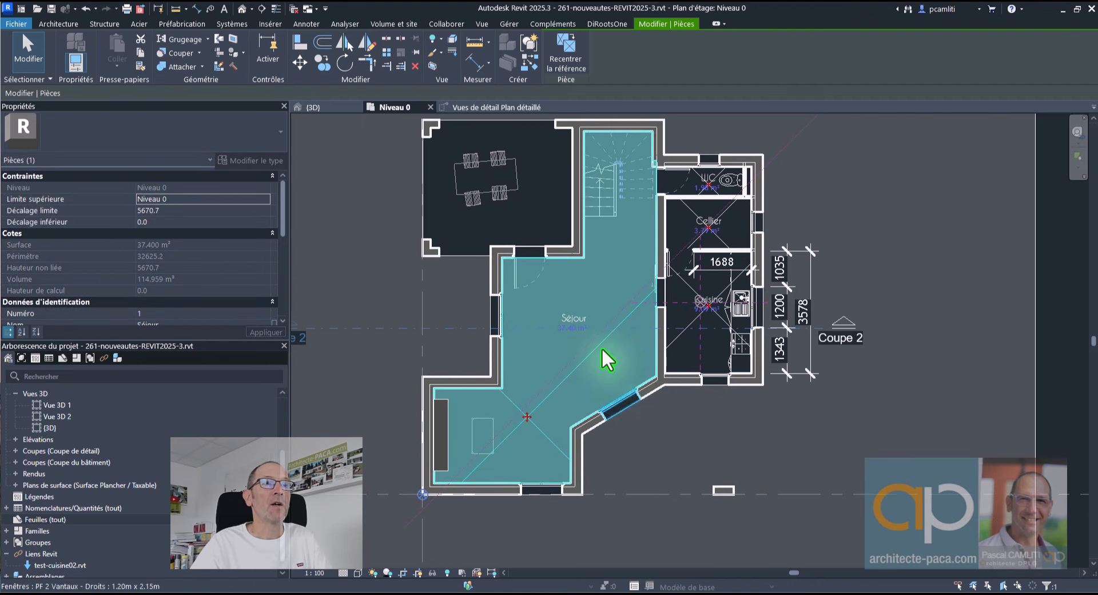
click(575, 63)
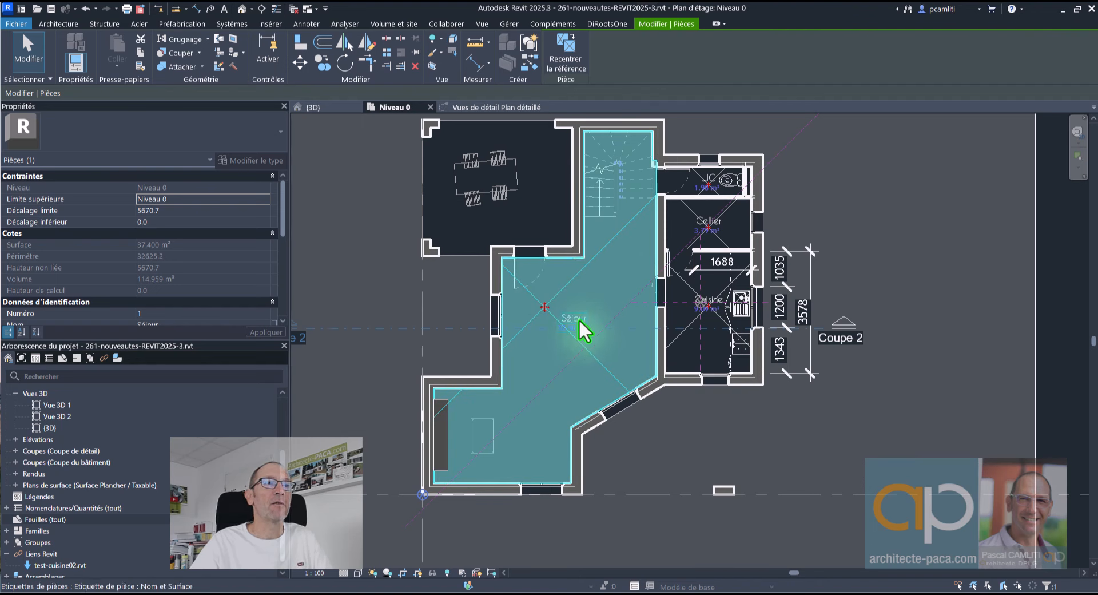
- Move the Séjour tag toward the window at the bottom of the room, and bring it back onto the room reference
drag(582, 331, 544, 426)
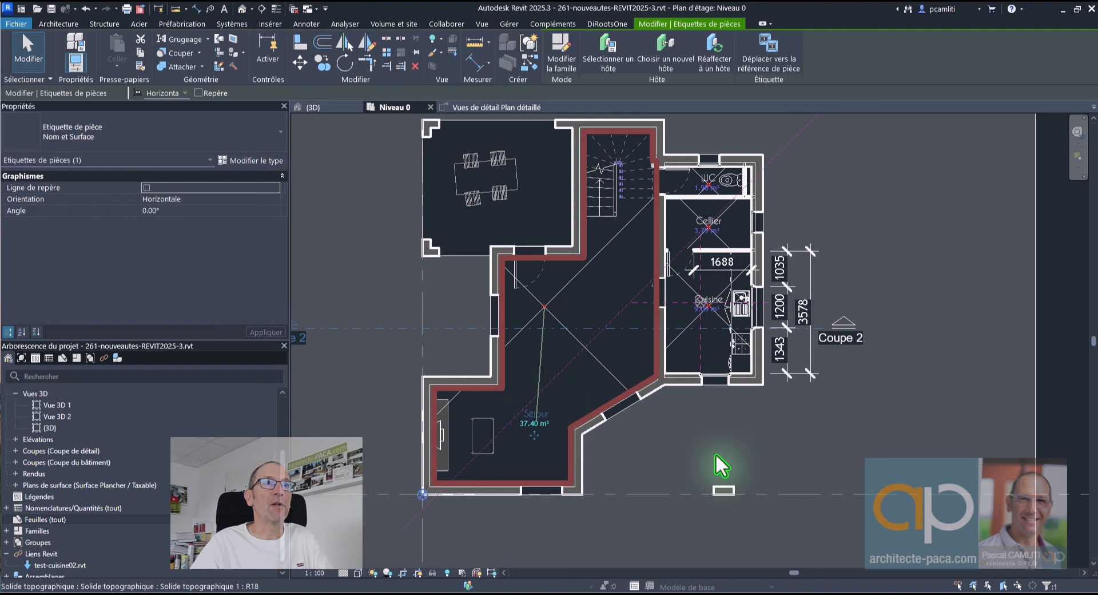
click(771, 64)
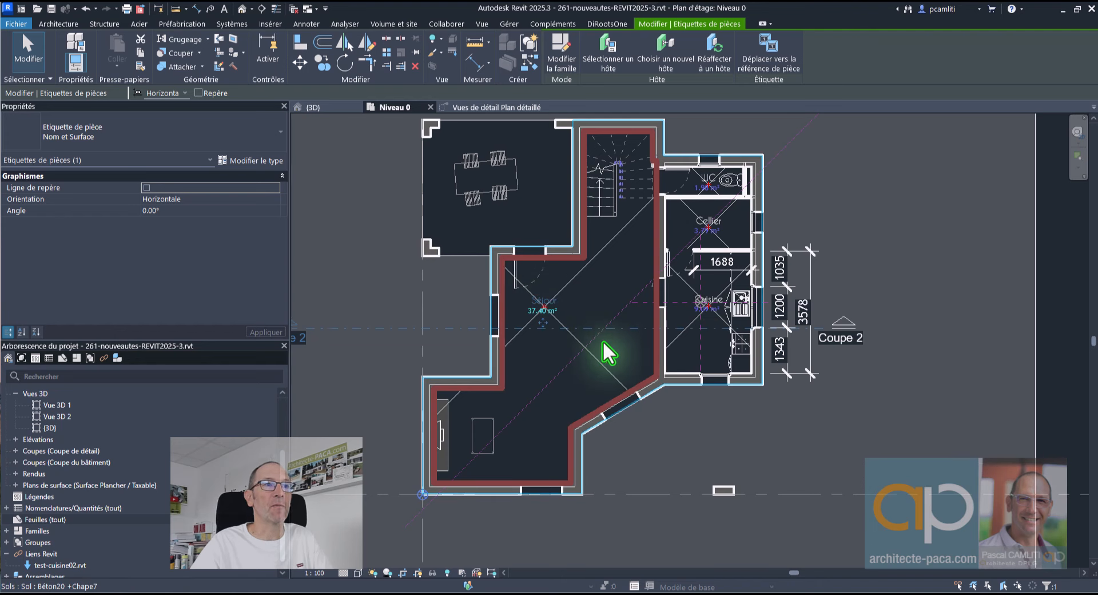
- Turn off the Référence subcategory of Pièces in the Niveau 0 floor plan
key(v)
key(v)
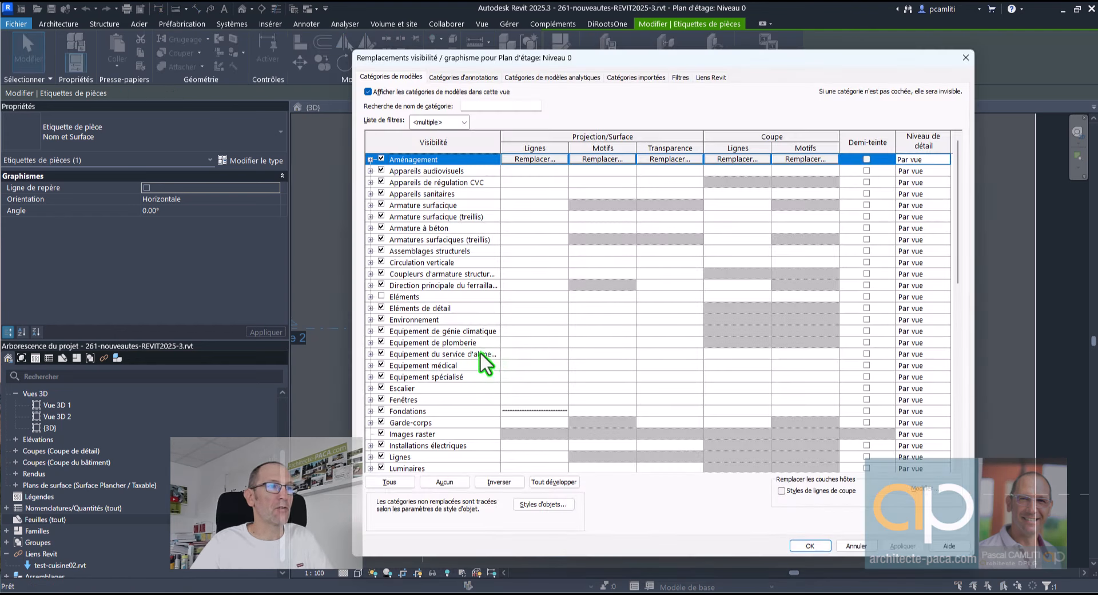
scroll(462, 351, down, 5)
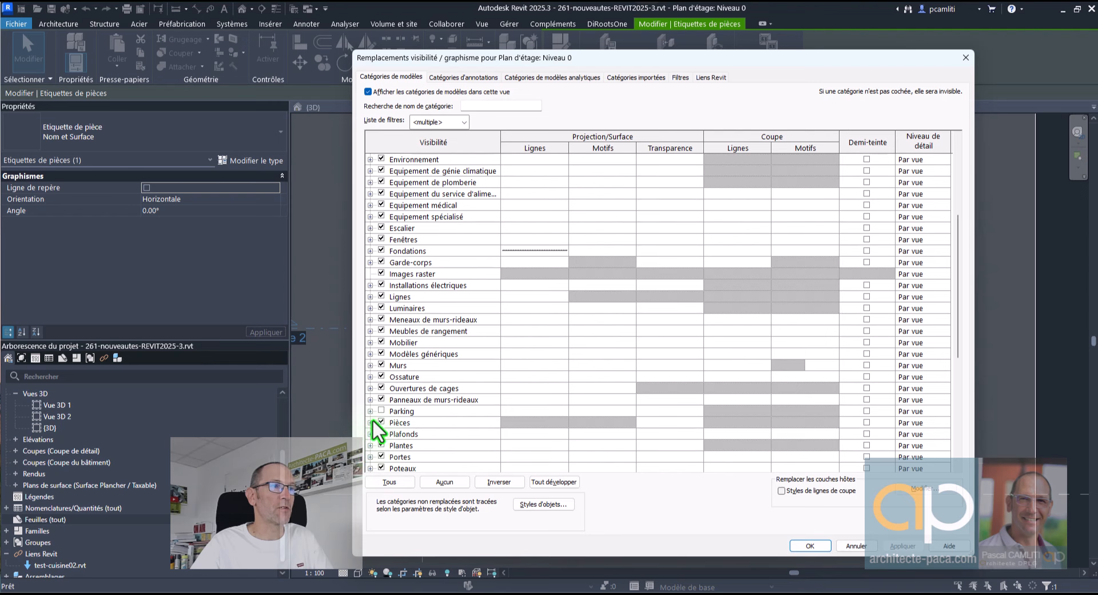
click(370, 422)
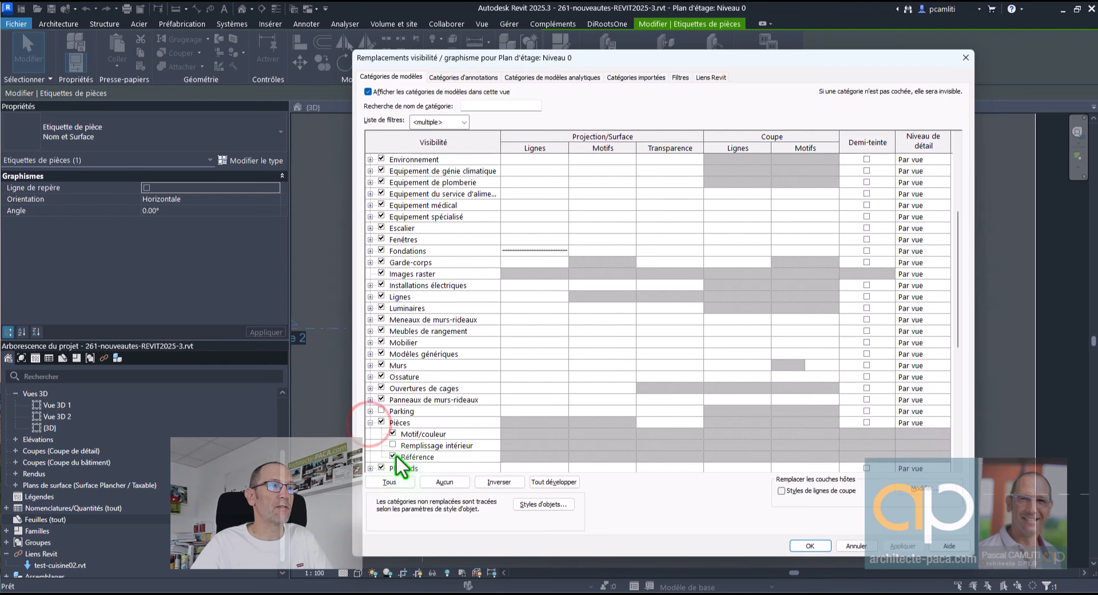
click(393, 455)
click(810, 545)
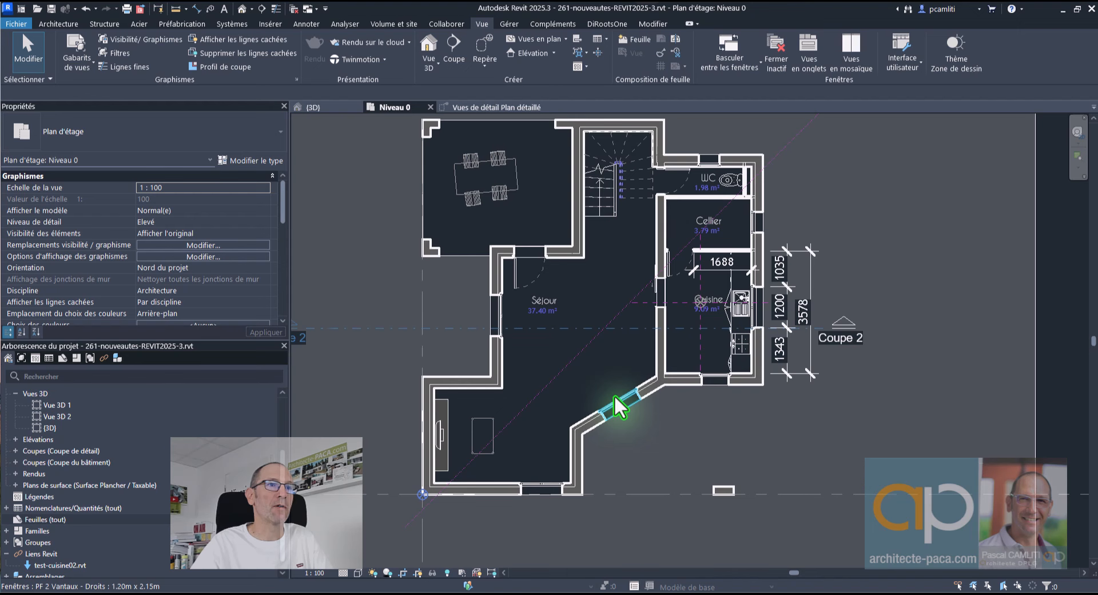
key(Tab)
key(Tab)
key(Tab)
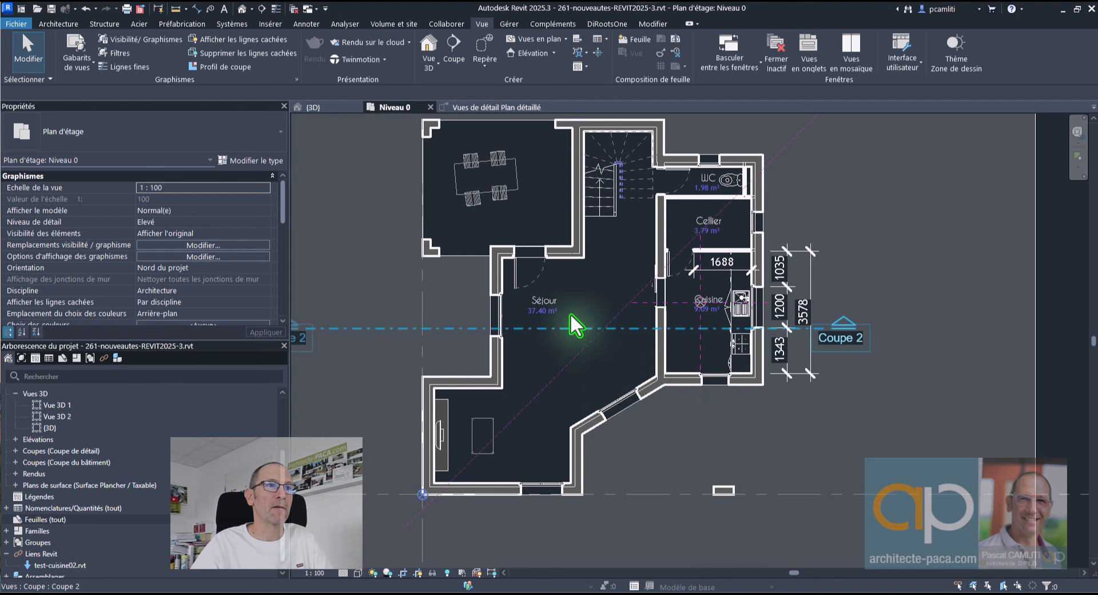
- Move the Séjour room's reference down toward the slanted wall, leaving the tag in place, and select the tag to compare positions
click(554, 300)
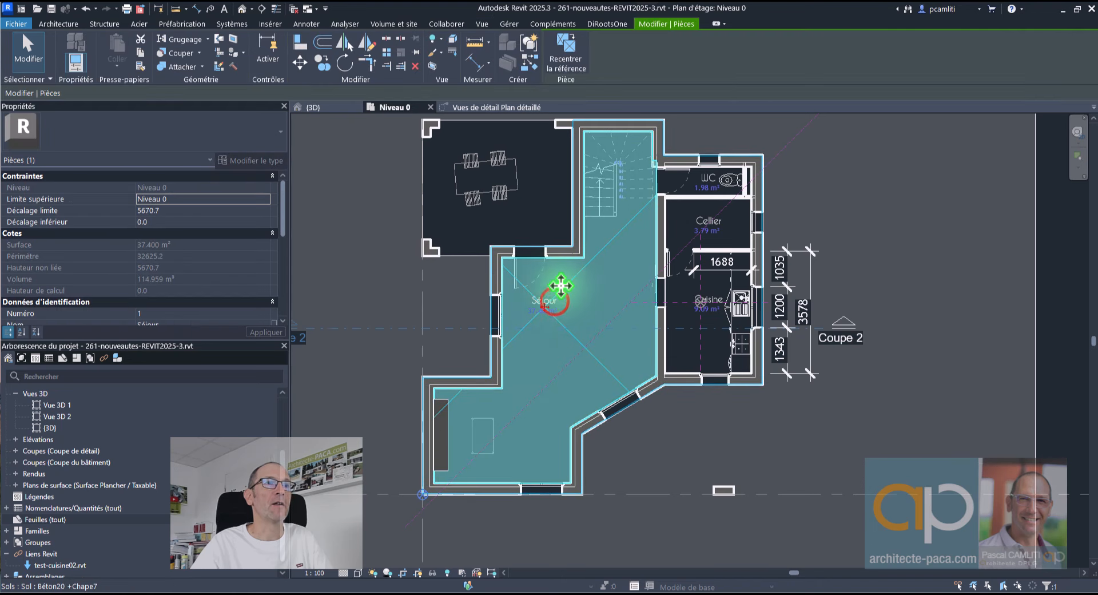
click(564, 288)
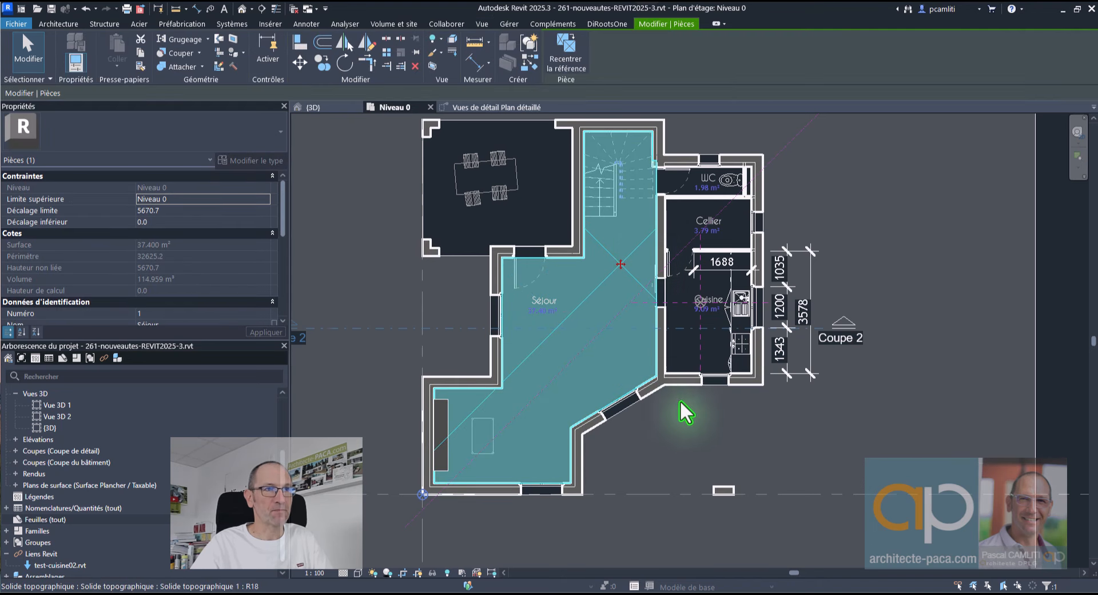
drag(620, 264, 611, 343)
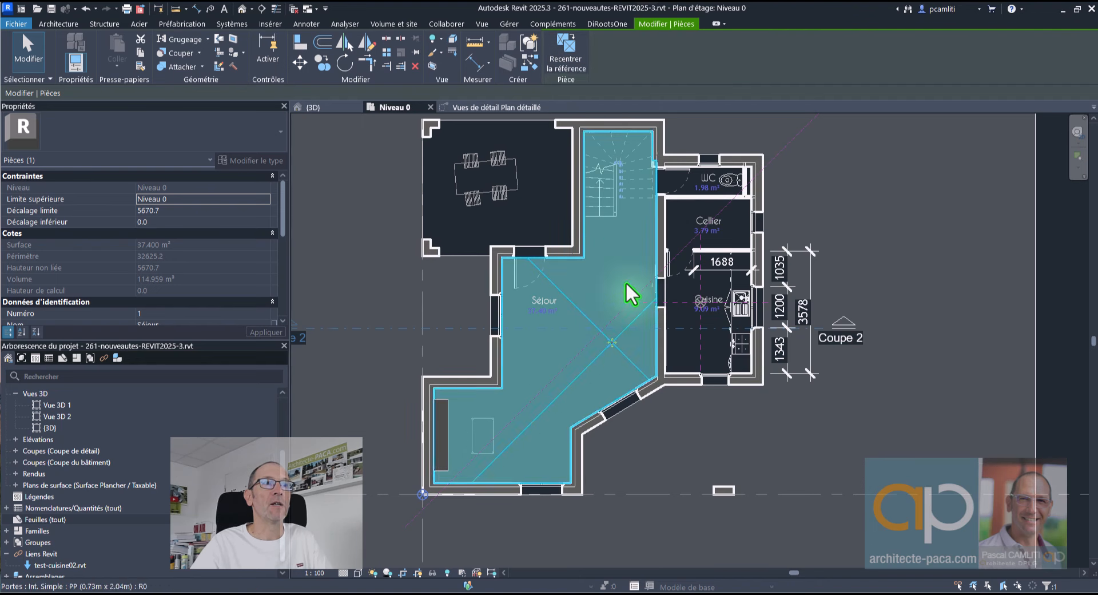
click(554, 305)
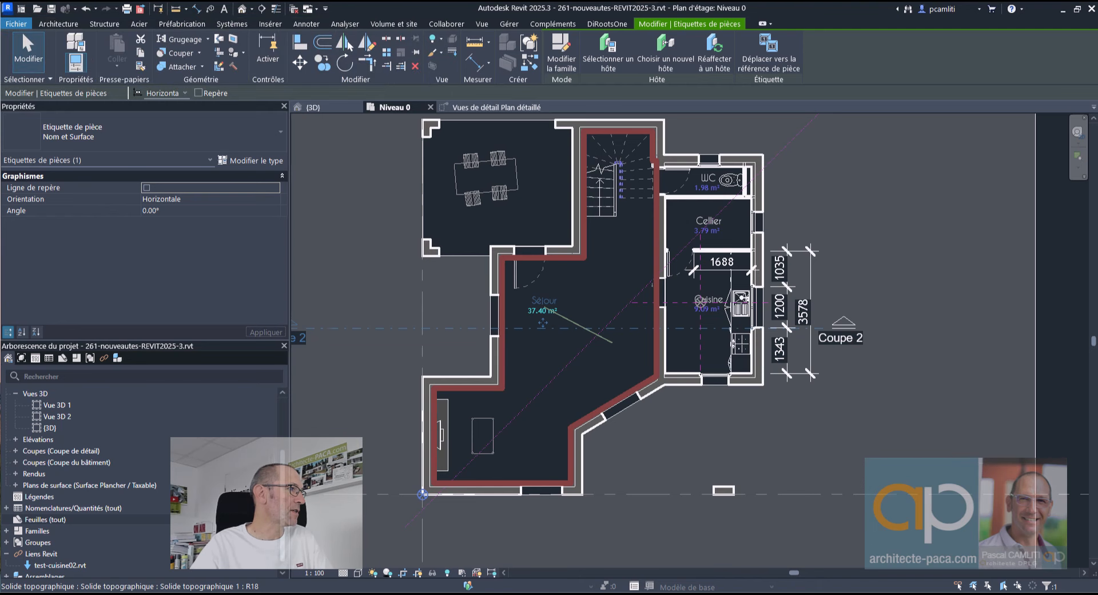
click(965, 243)
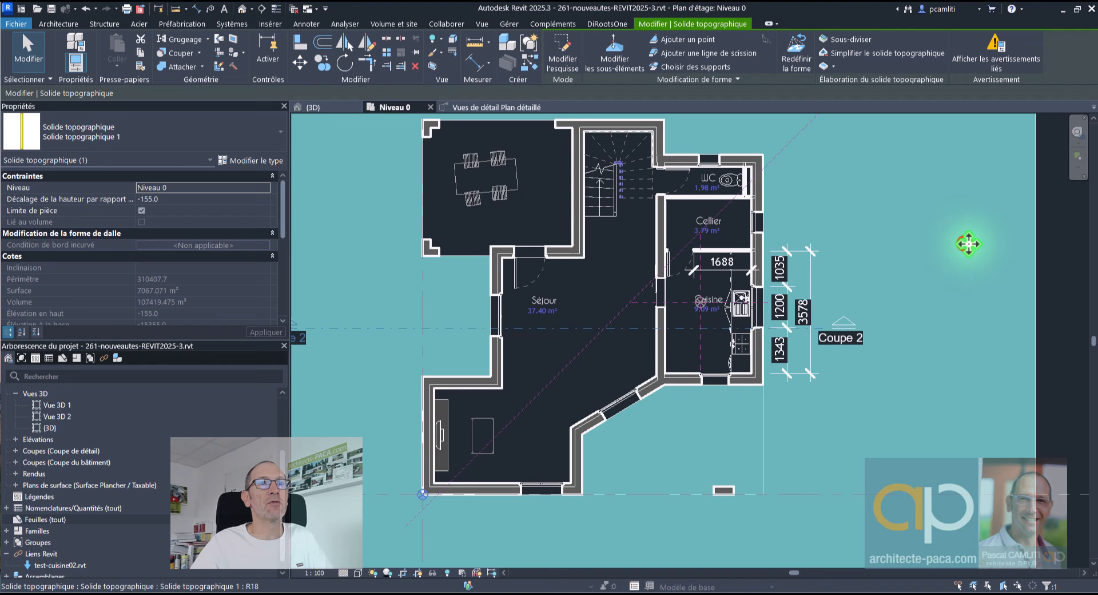
- Place a 3 mm text note reading "Méson" outside the house, beside the WC
click(305, 23)
click(490, 45)
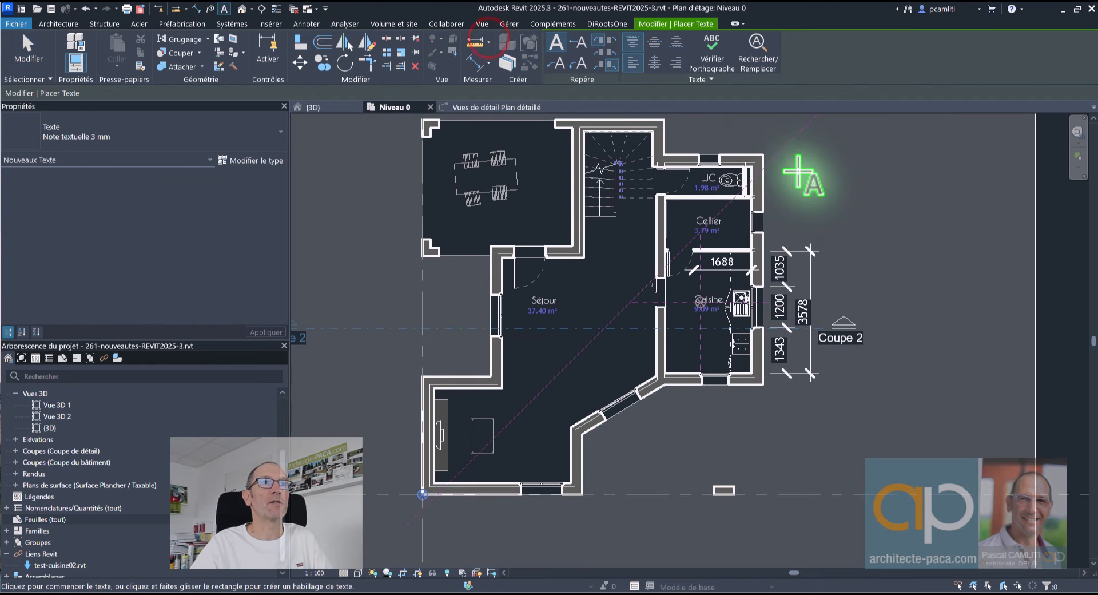
click(798, 172)
text(MAiso)
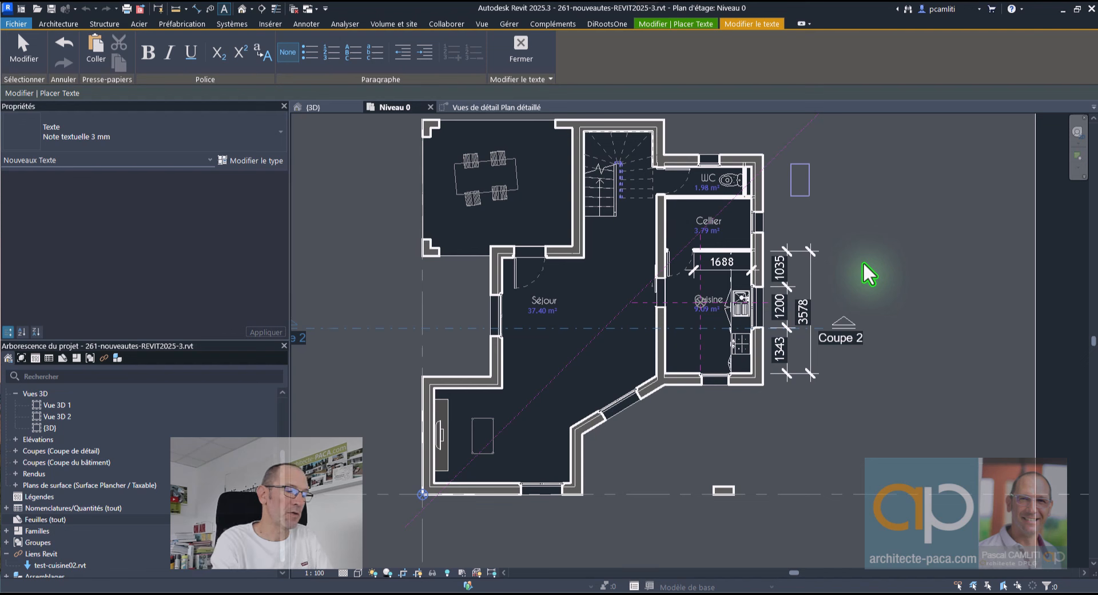
key(BackSpace)
key(BackSpace)
key(BackSpace)
key(BackSpace)
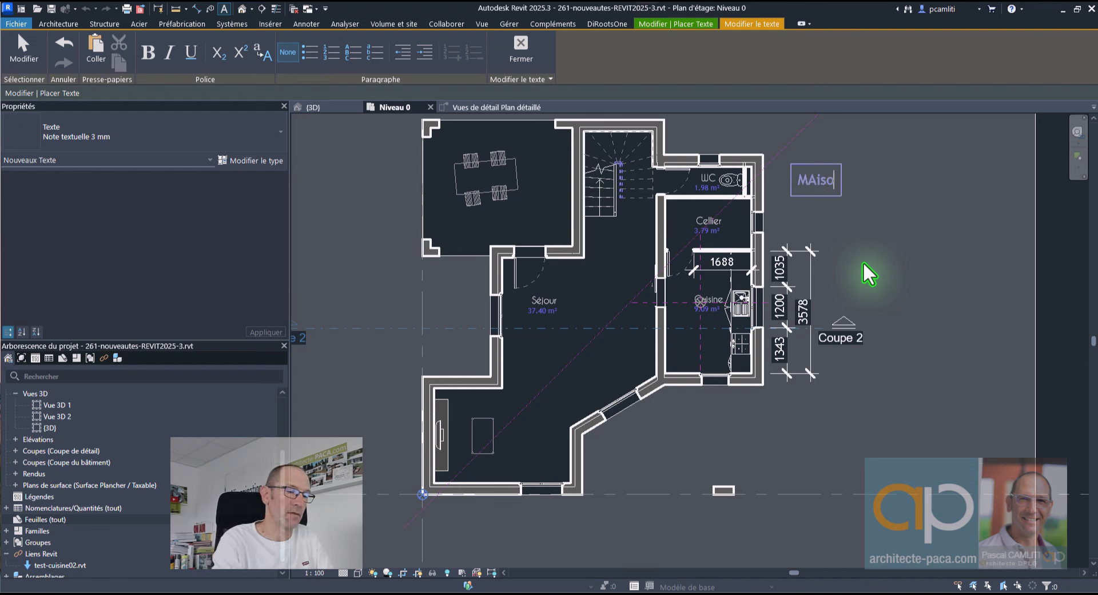
text(éson)
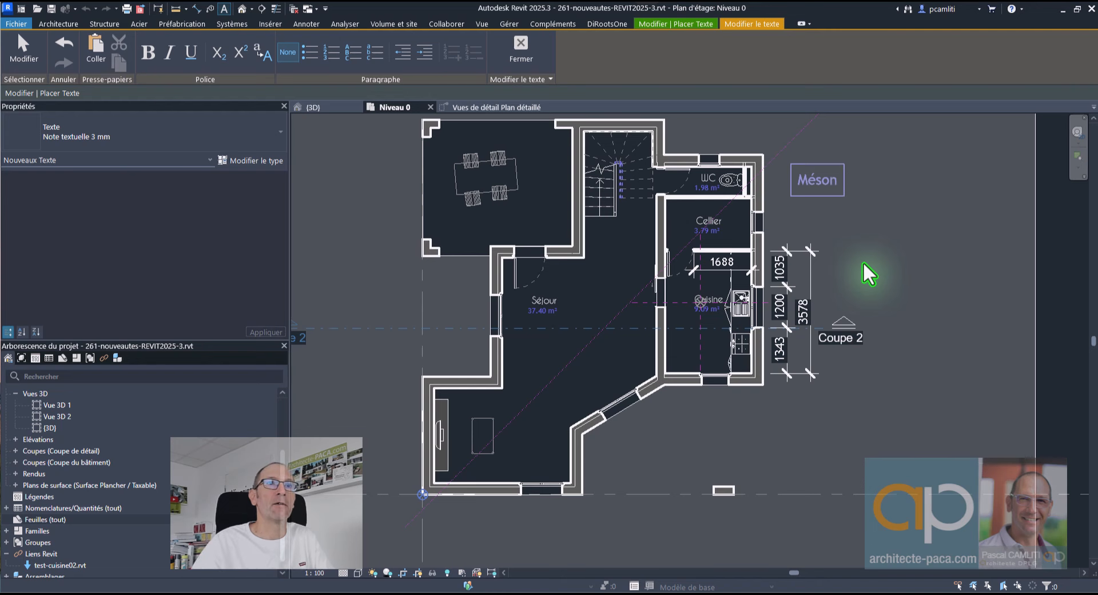
click(863, 262)
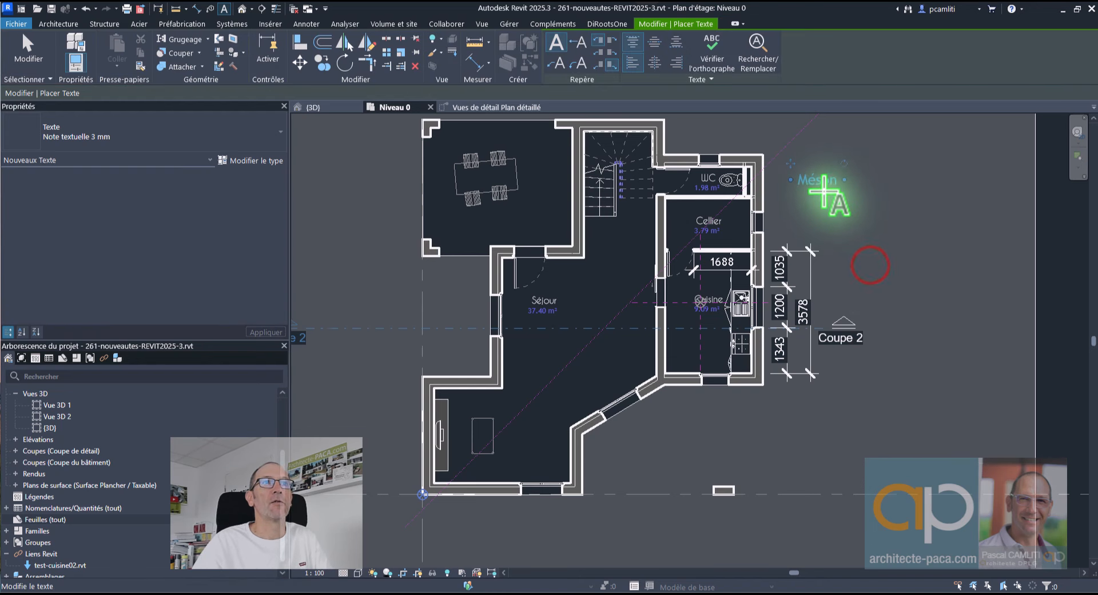
- Open and close Find/Replace, and browse the spelling suggestions for the "Méson" note without applying any
click(755, 52)
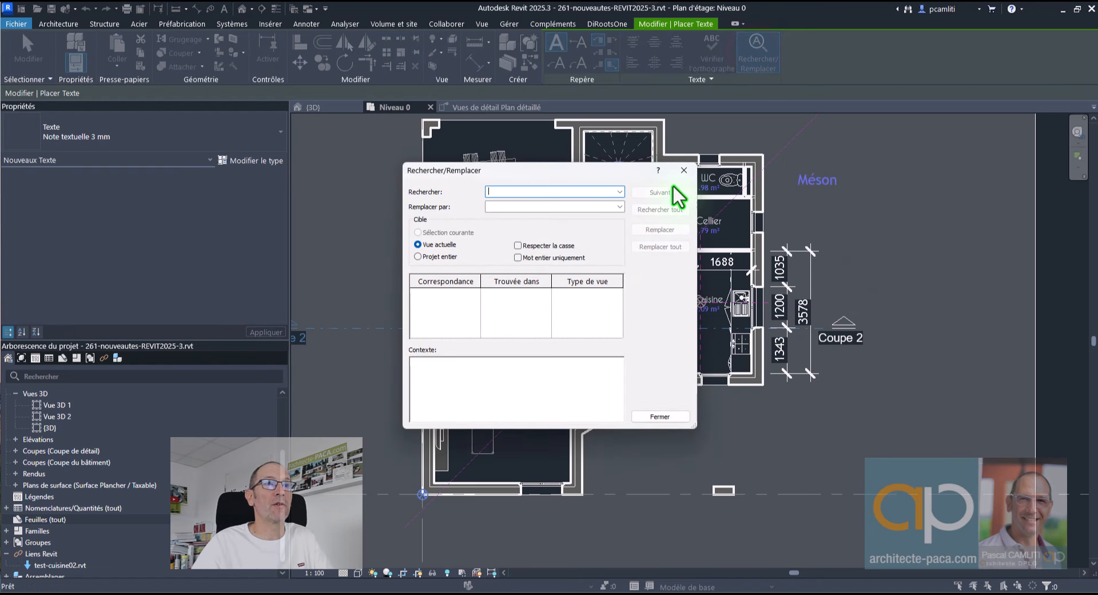
click(680, 171)
click(805, 180)
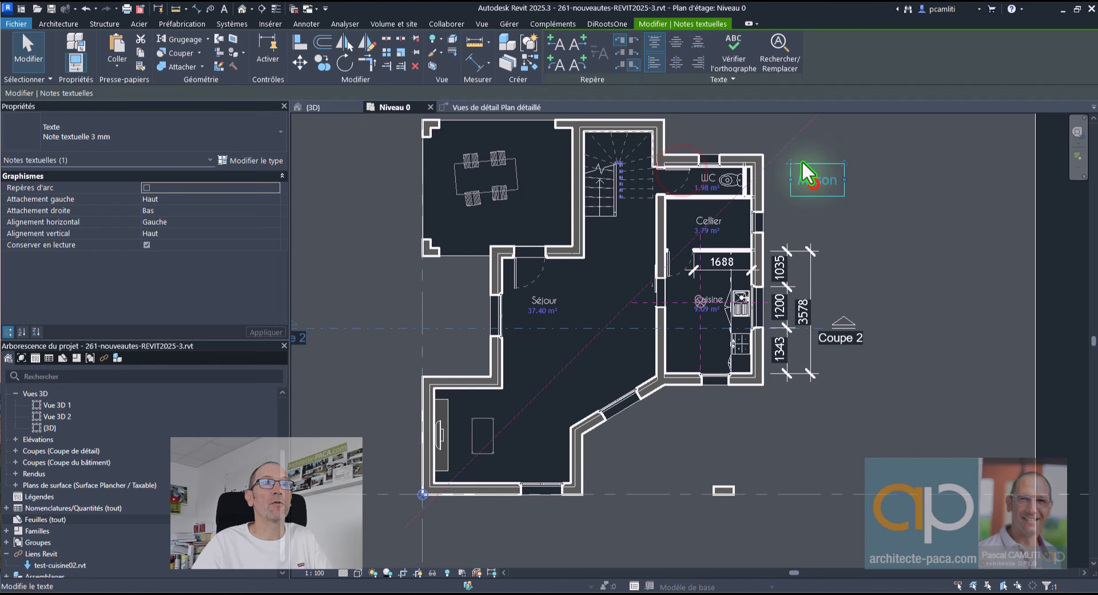
click(733, 51)
drag(146, 84, 535, 149)
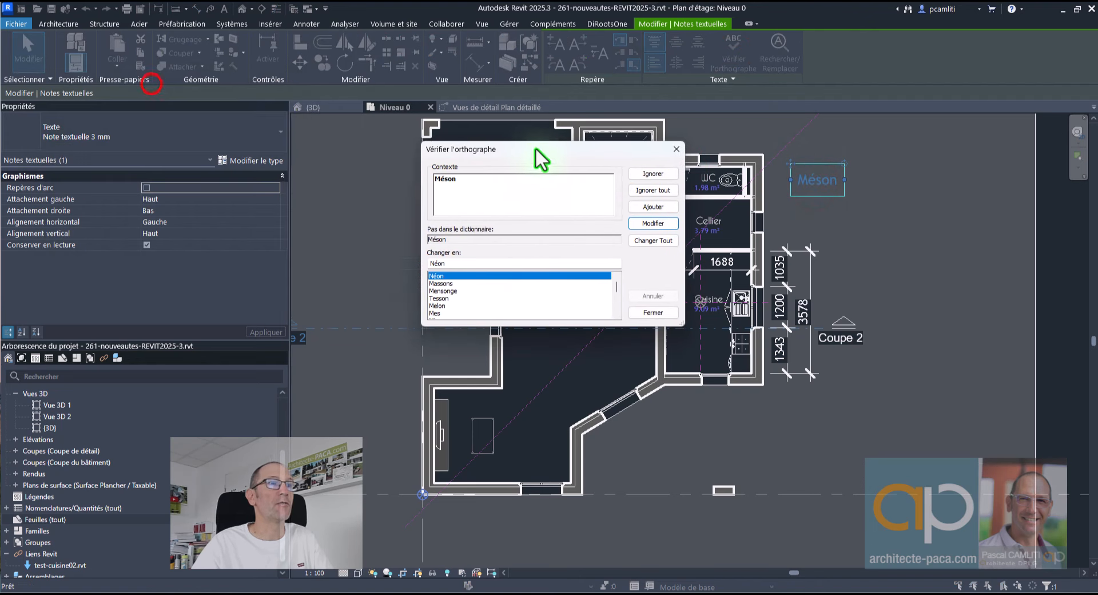
scroll(490, 286, down, 1)
scroll(490, 286, down, 4)
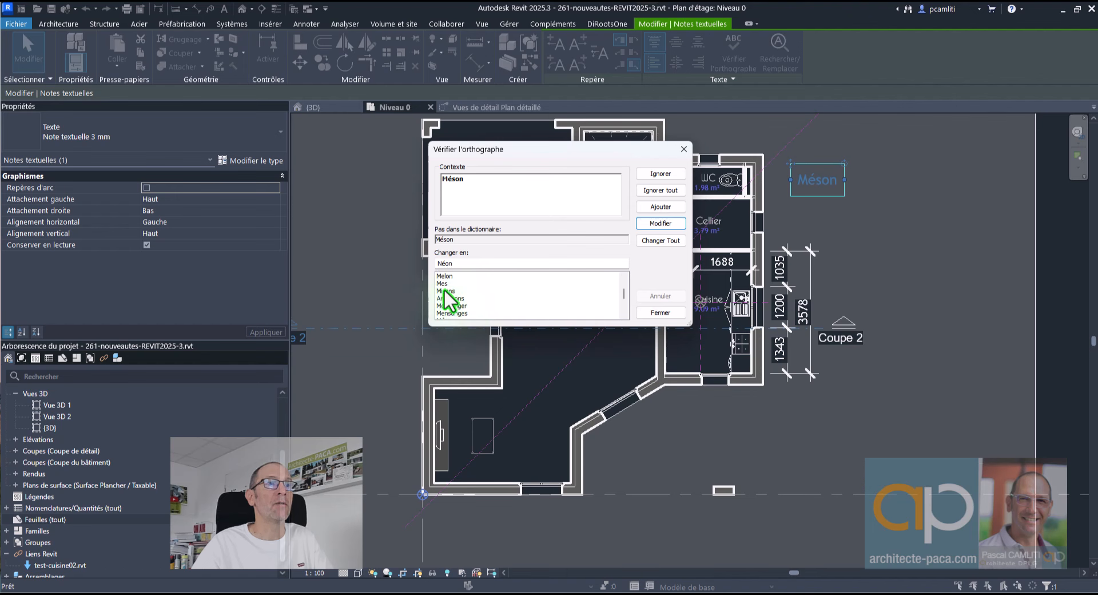
scroll(446, 292, down, 3)
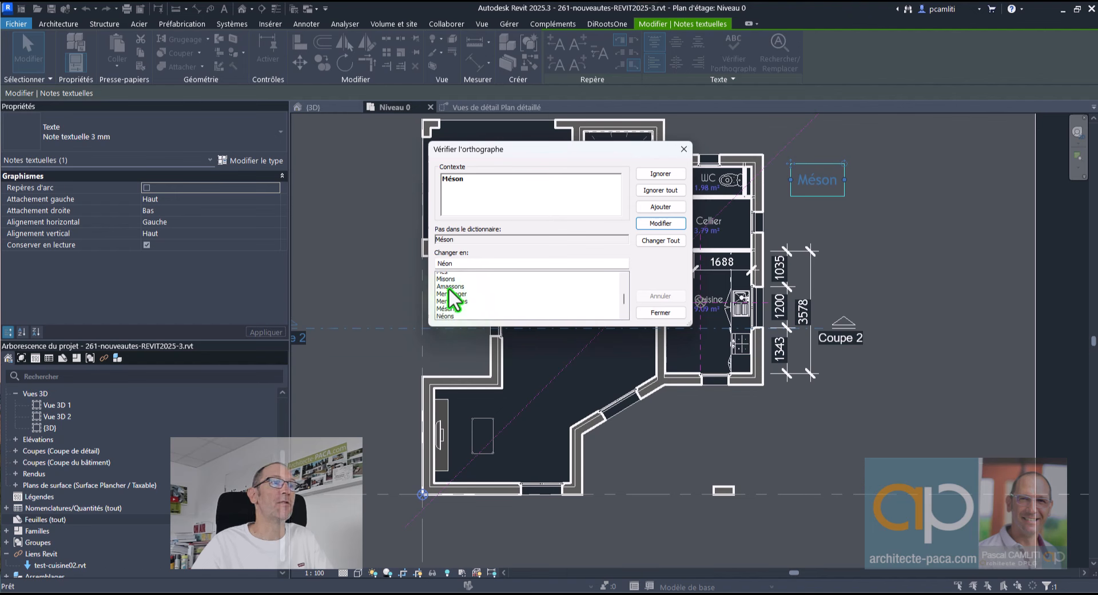
click(683, 148)
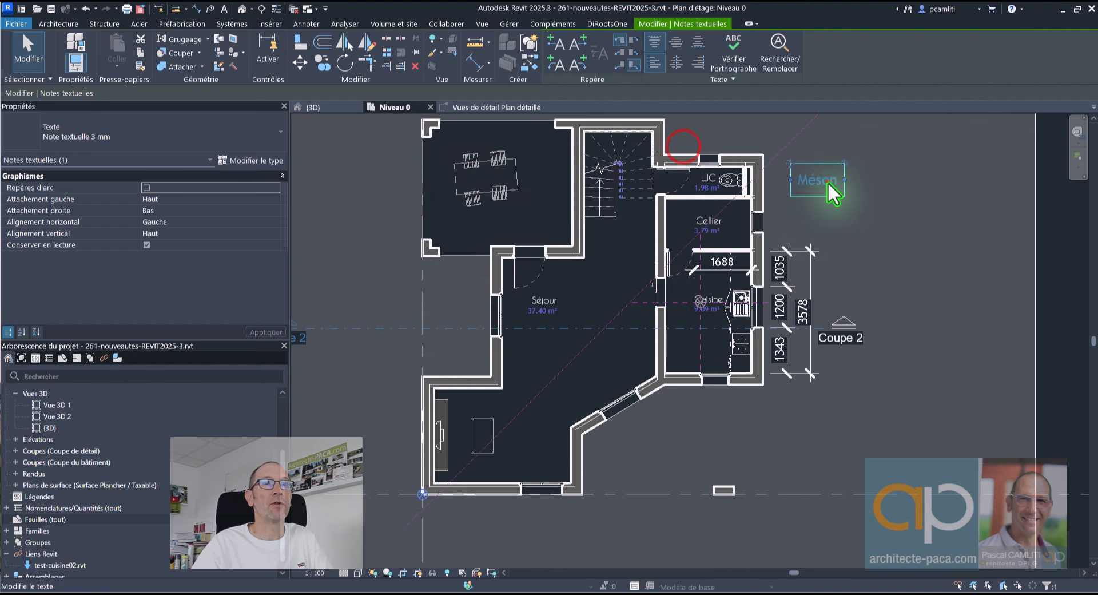
- Correct the text note beside the WC to read "Maison"
double_click(818, 181)
drag(812, 181, 808, 183)
text(ai)
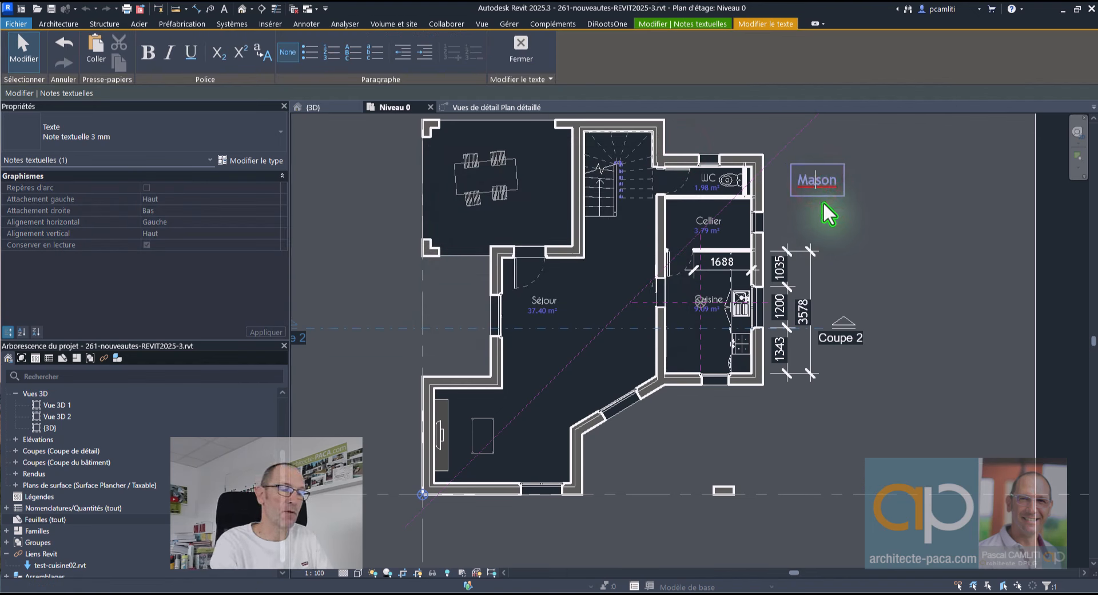
key(Return)
key(BackSpace)
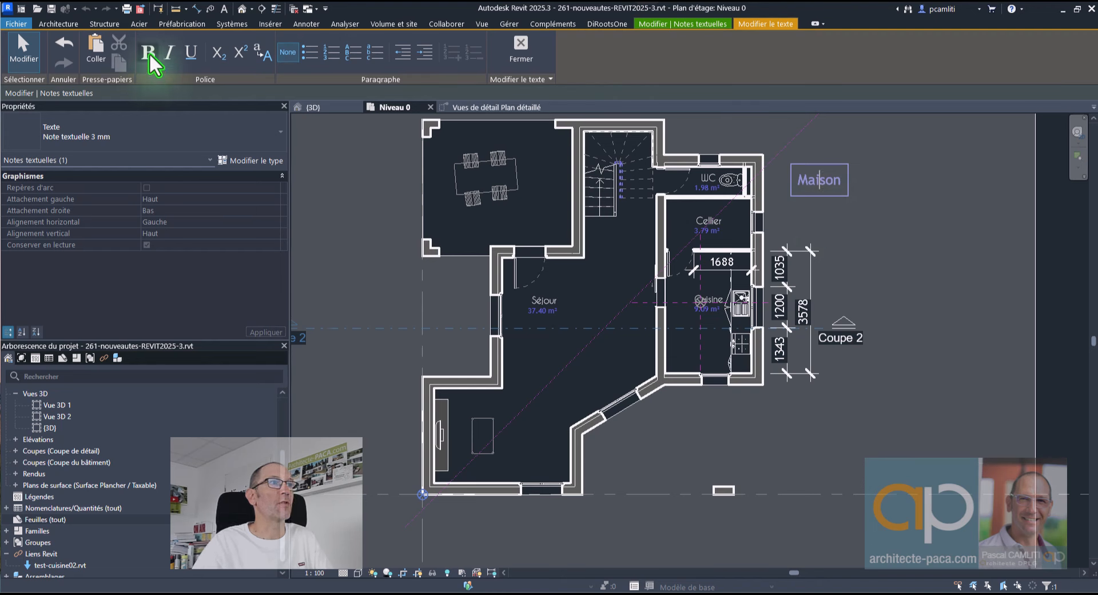
click(891, 229)
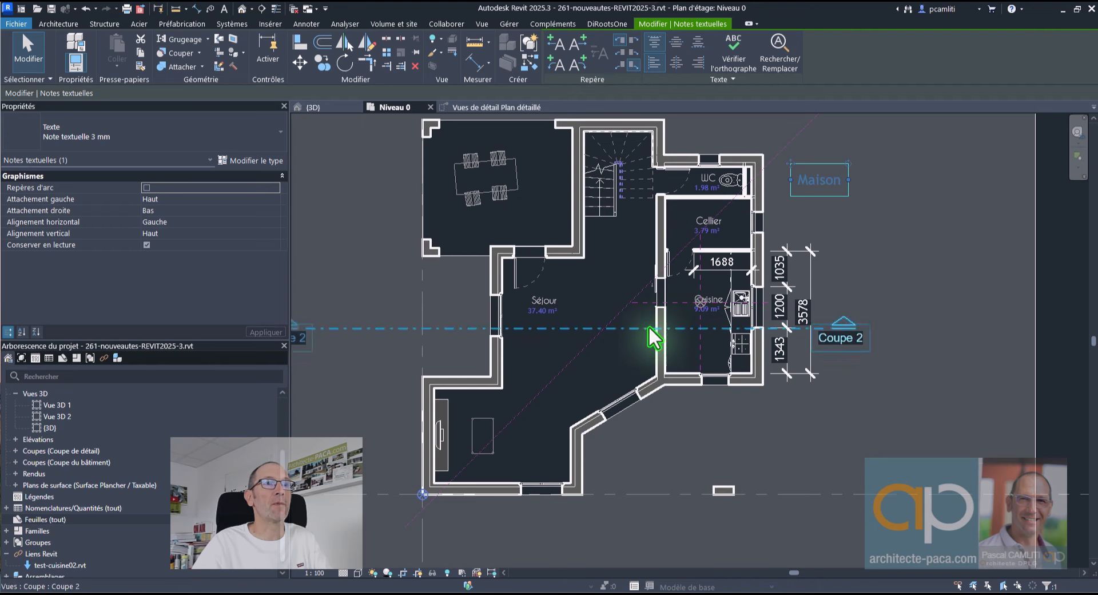
key(Escape)
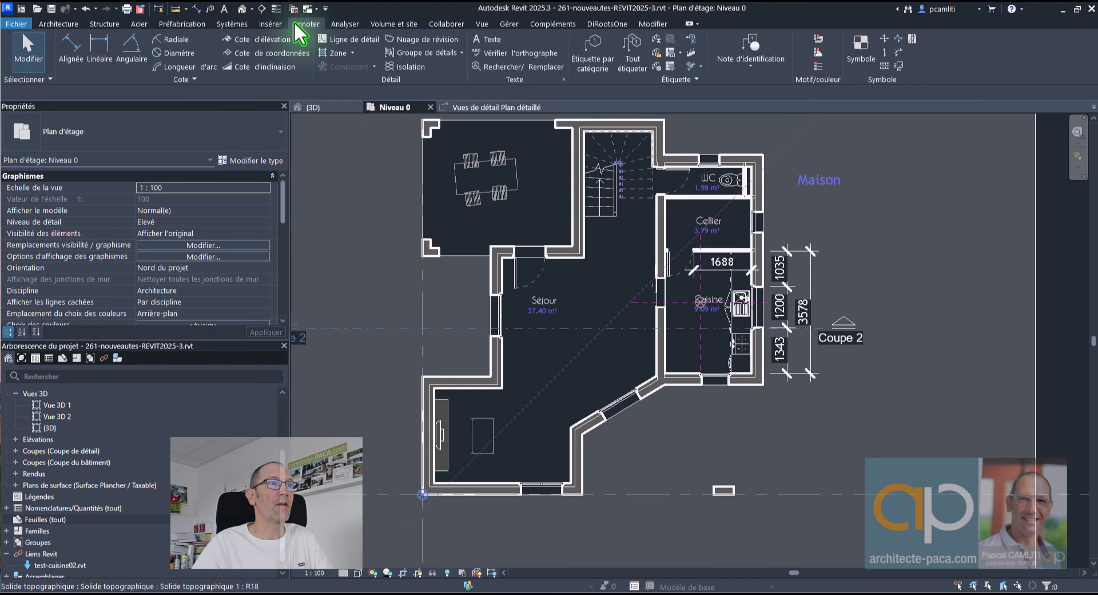
scroll(661, 279, down, 3)
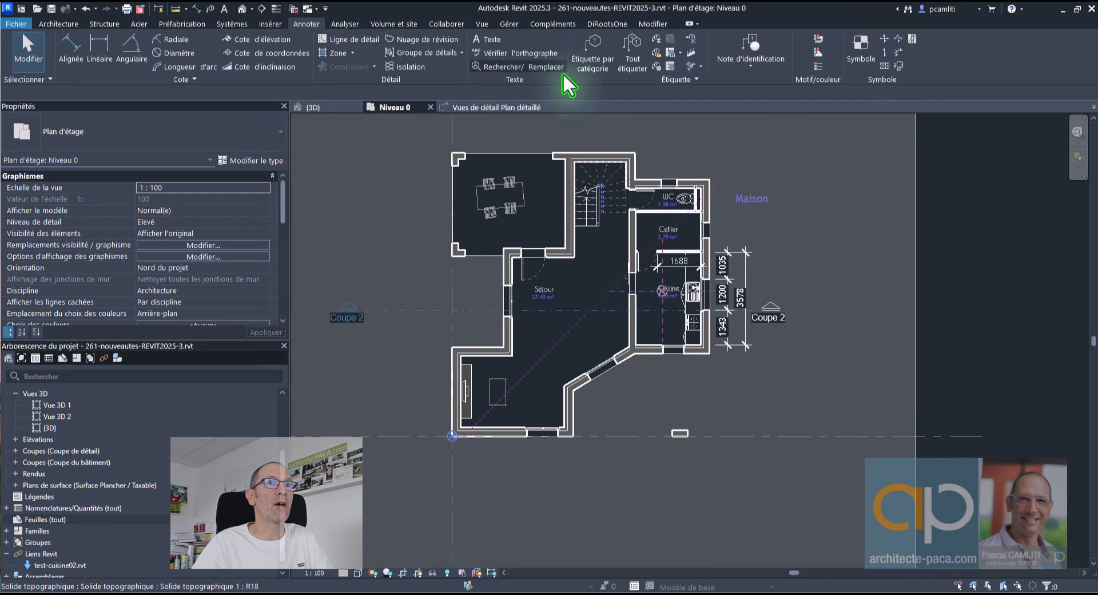
click(819, 66)
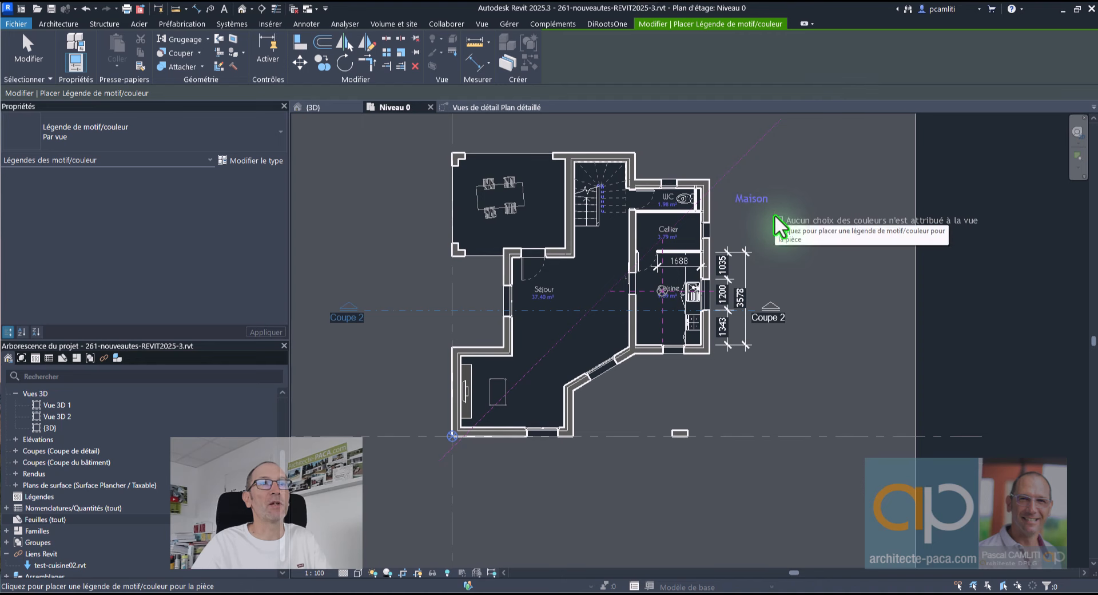
key(Escape)
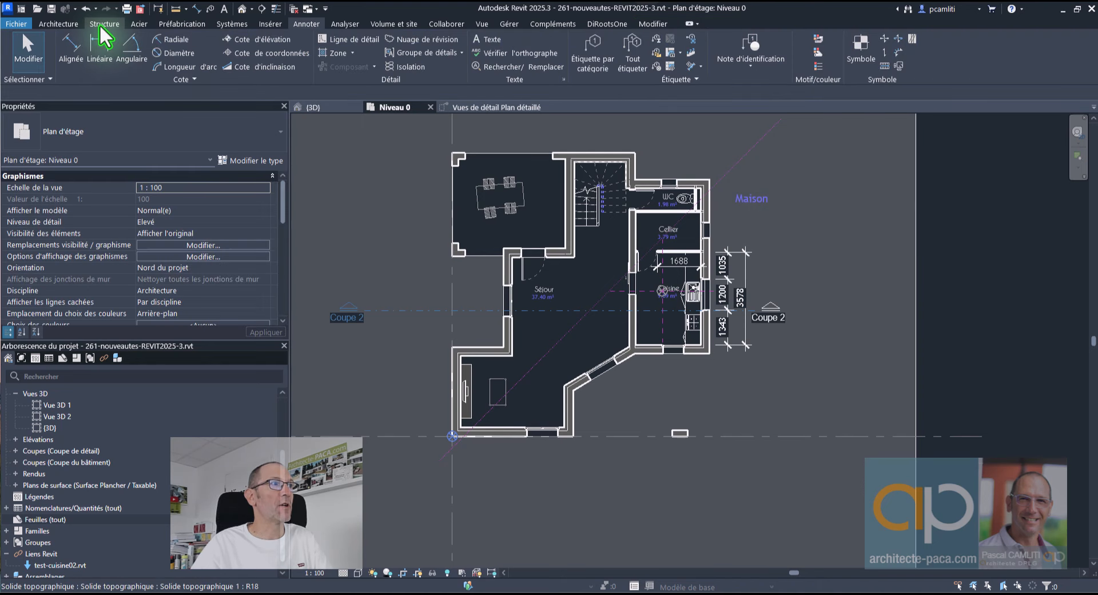
- Examine the Pièces colour schemes and the scheme management commands in the colour scheme editor, and cancel without changes
click(64, 26)
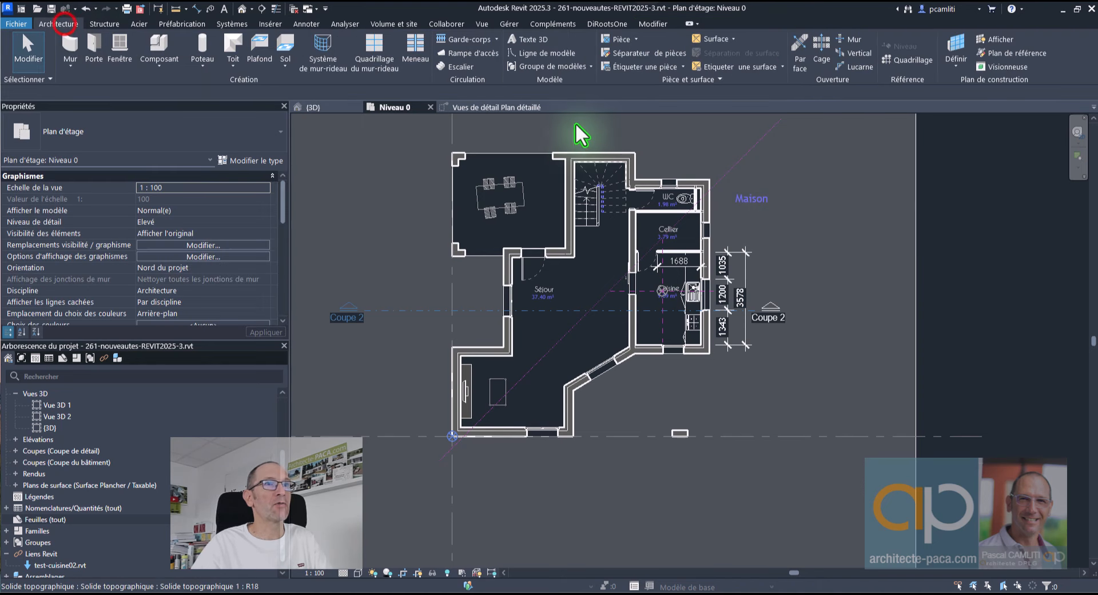
click(691, 76)
click(673, 92)
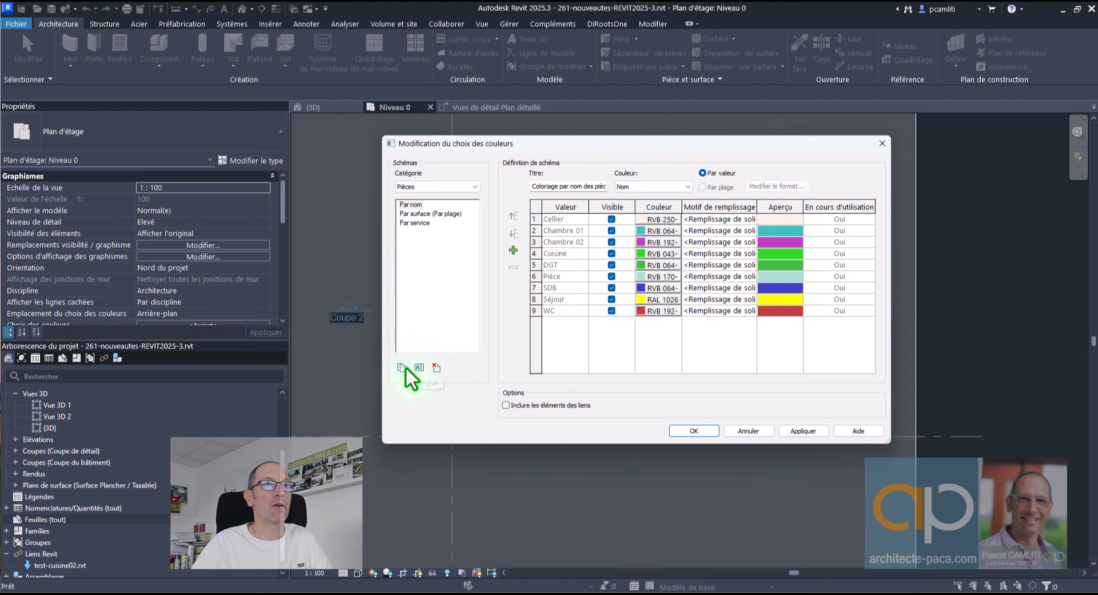
click(739, 433)
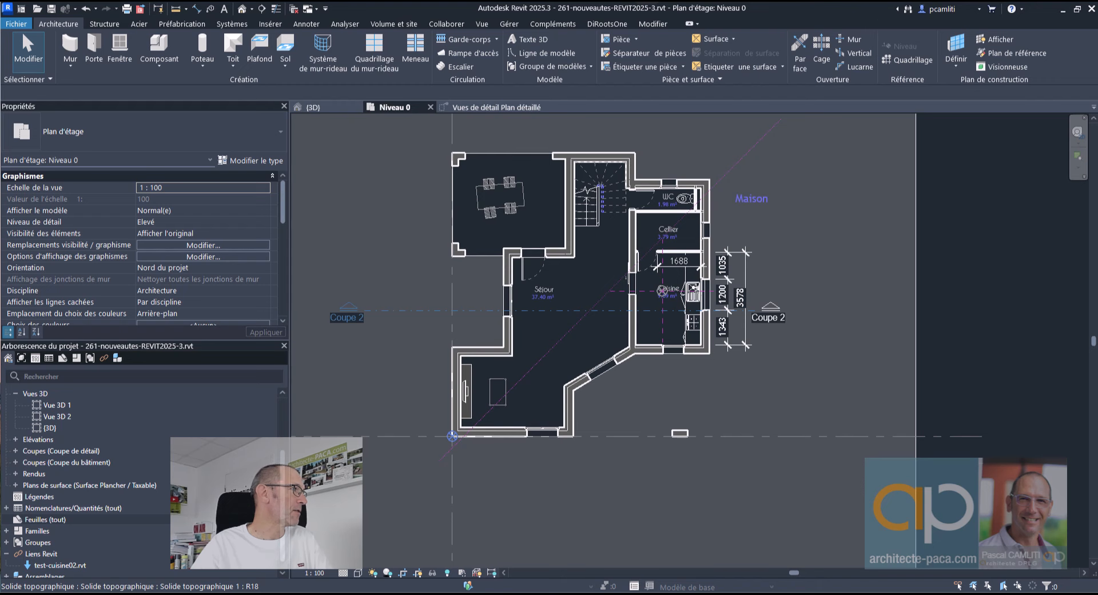
- Switch to the browser to read the user interface improvements on the Autodesk Revit 2025 help page, and return to Revit
drag(0, 23, 929, 34)
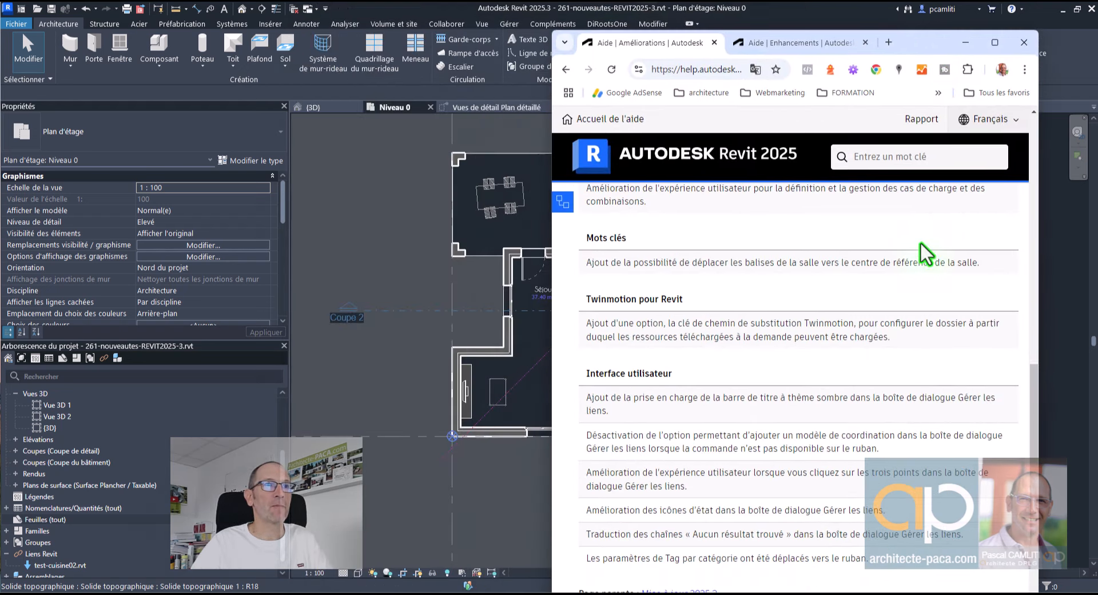
scroll(939, 312, down, 3)
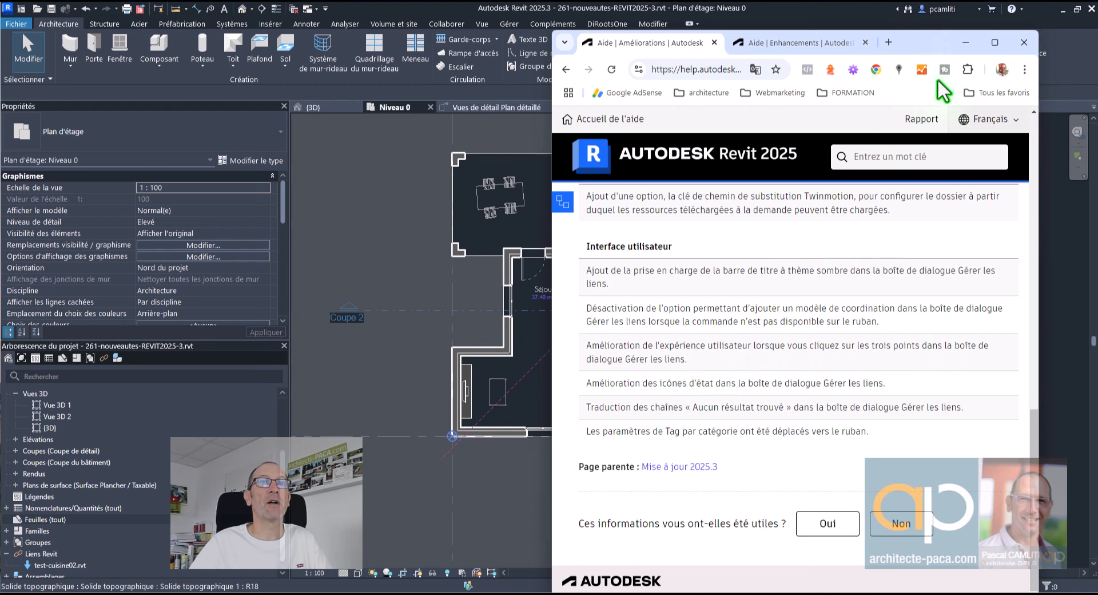
click(956, 43)
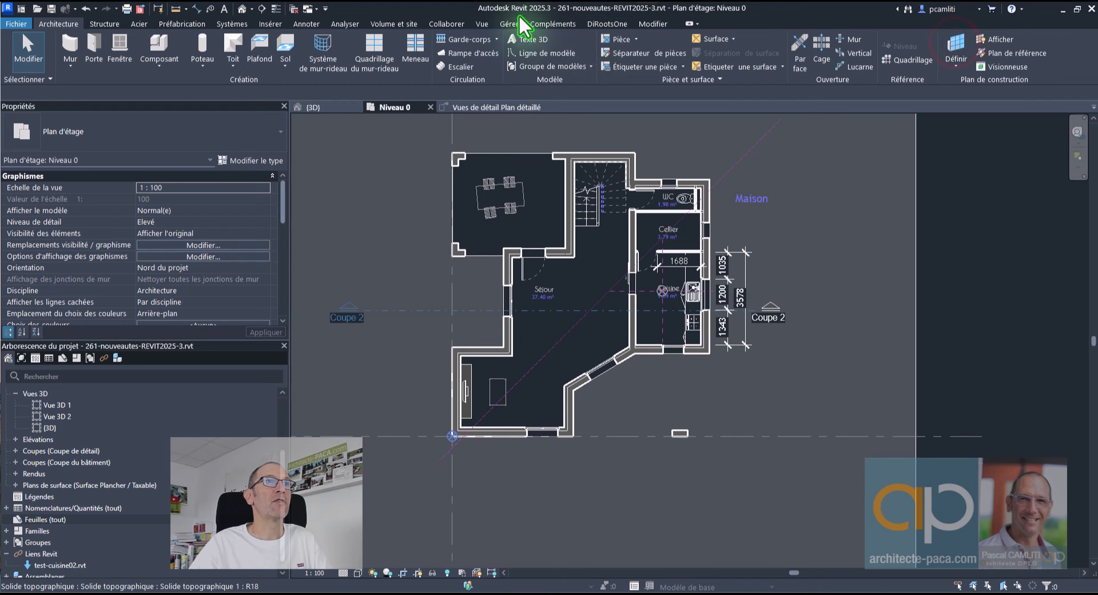
- Examine the test-cuisine02.rvt link in Manage Links, including its details pane, and close the dialog
click(507, 23)
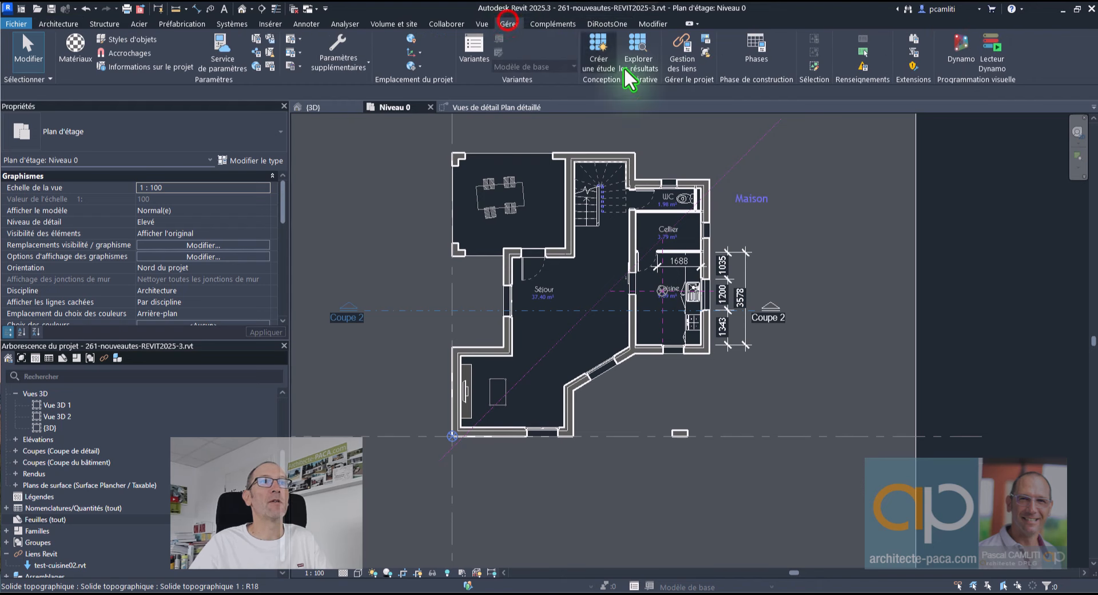
click(688, 68)
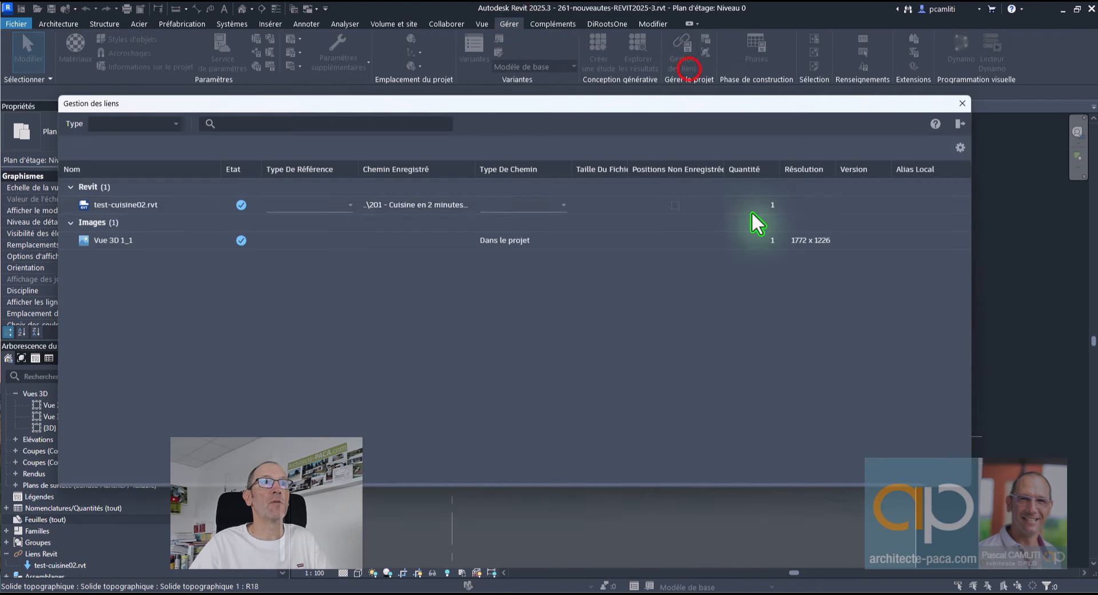
click(838, 205)
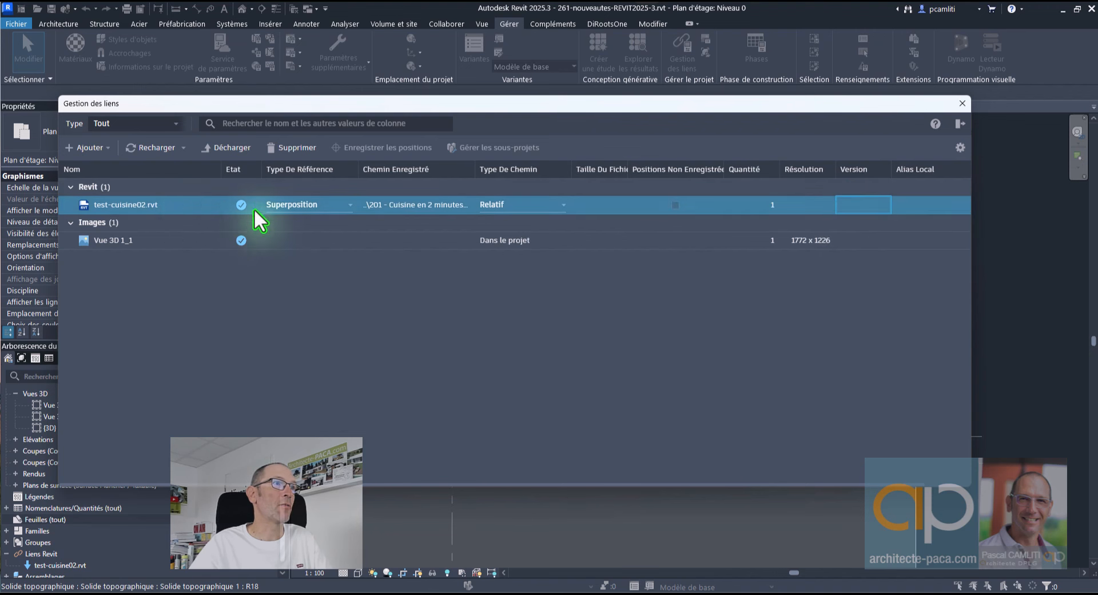
click(133, 207)
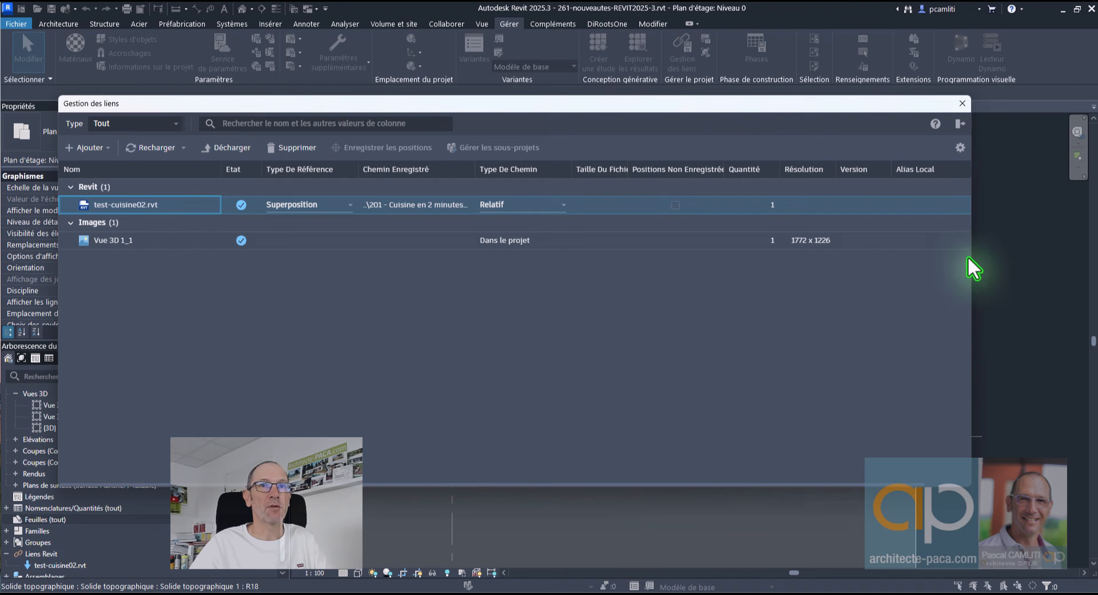
click(960, 124)
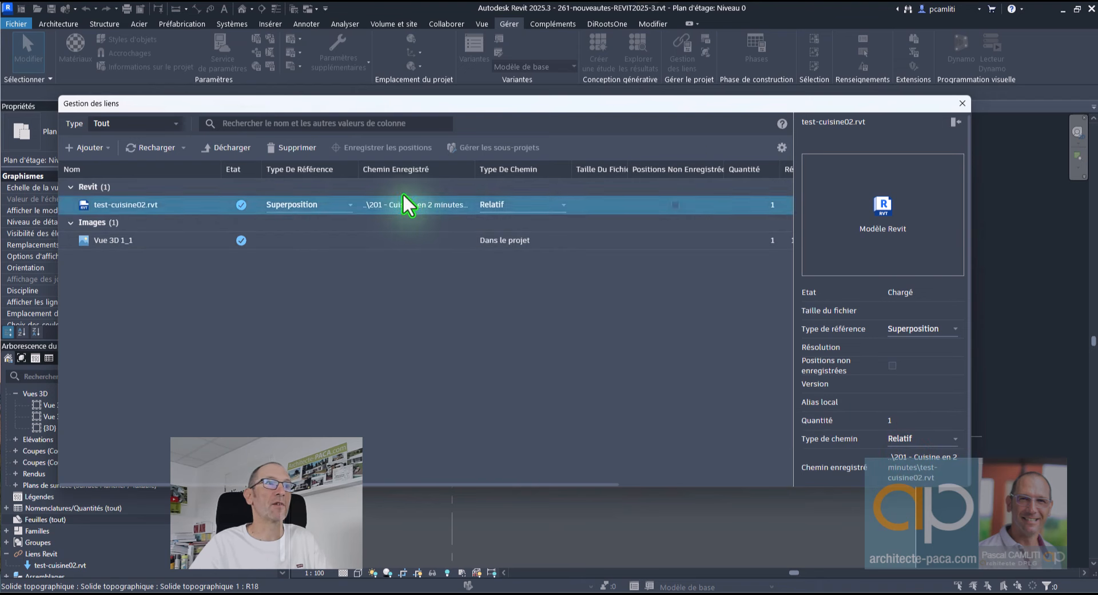
click(963, 103)
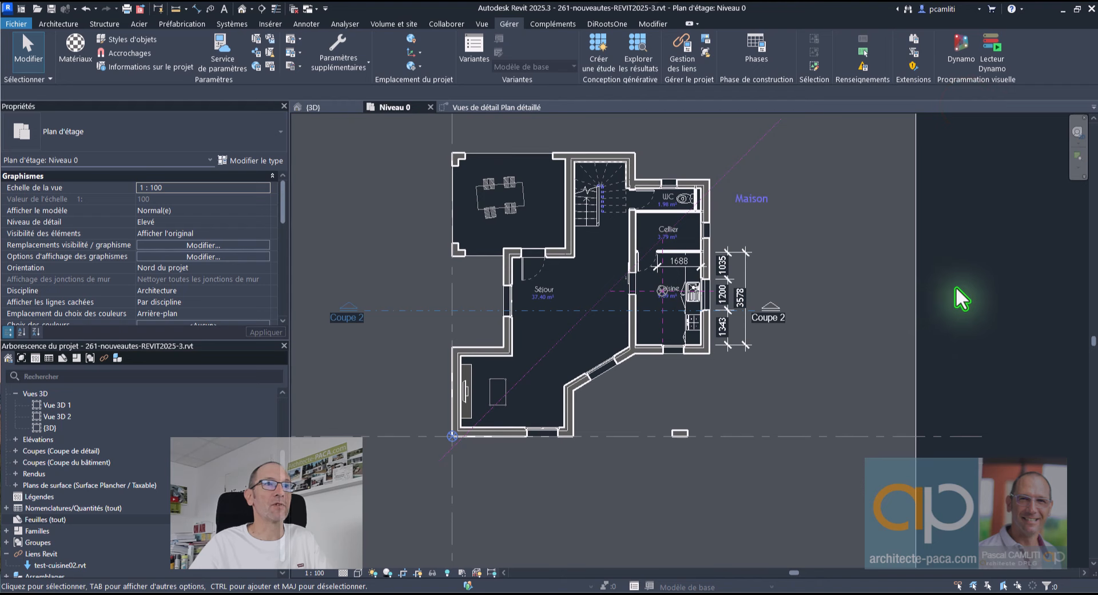
- Reopen Manage Links to review the reload, unload and remove commands available for the test-cuisine02.rvt link, and close the dialog
click(684, 65)
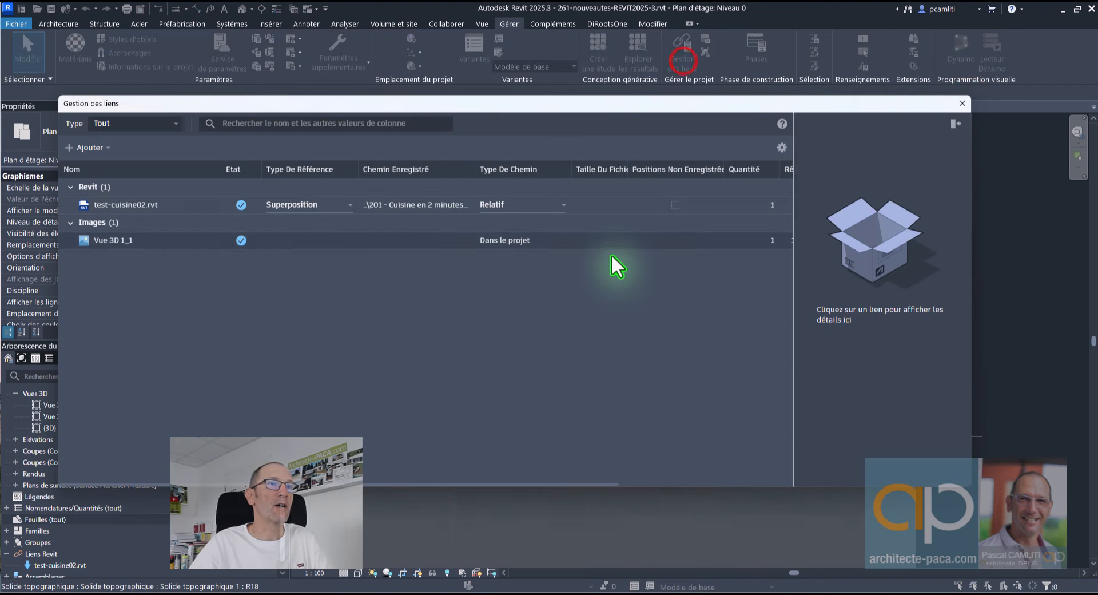
click(365, 206)
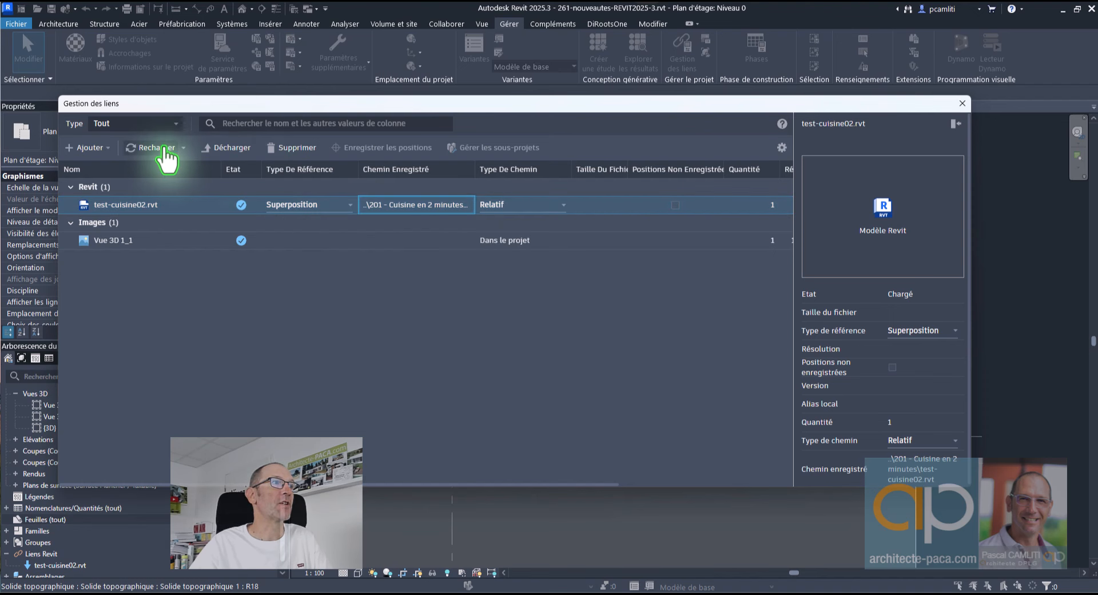
click(443, 364)
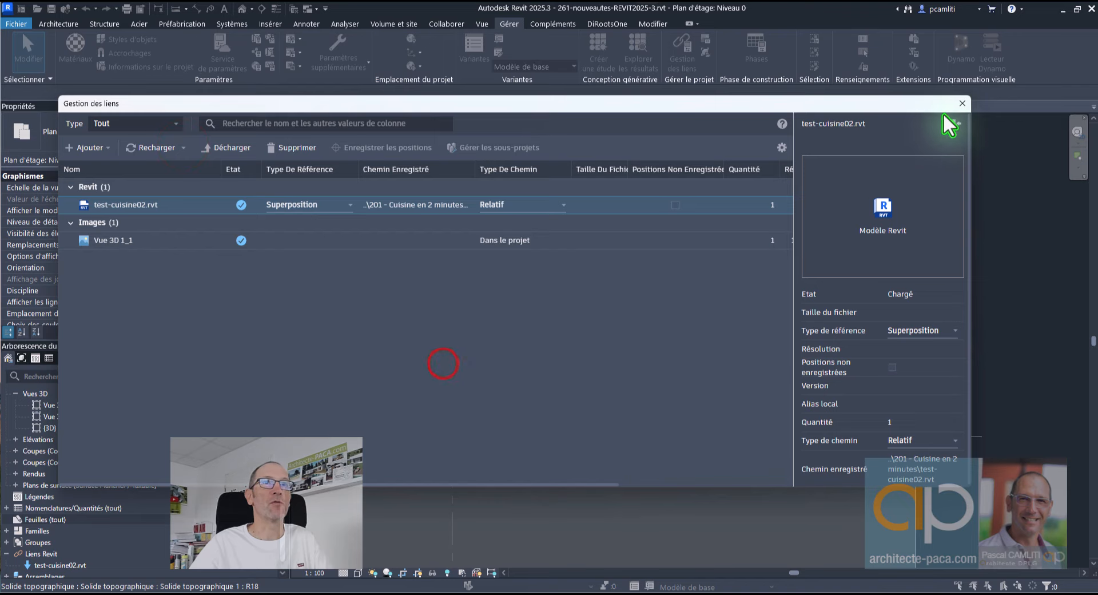
click(962, 104)
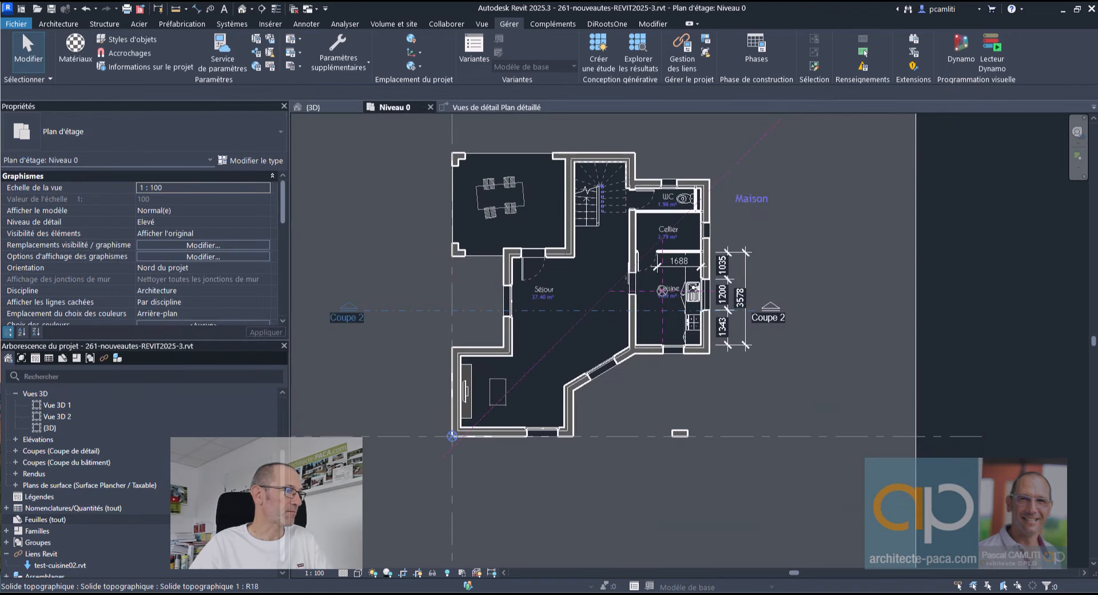
- Switch to the Autodesk Revit 2025 help page in the browser and read the improvements from user interface back up to plan regions
click(592, 594)
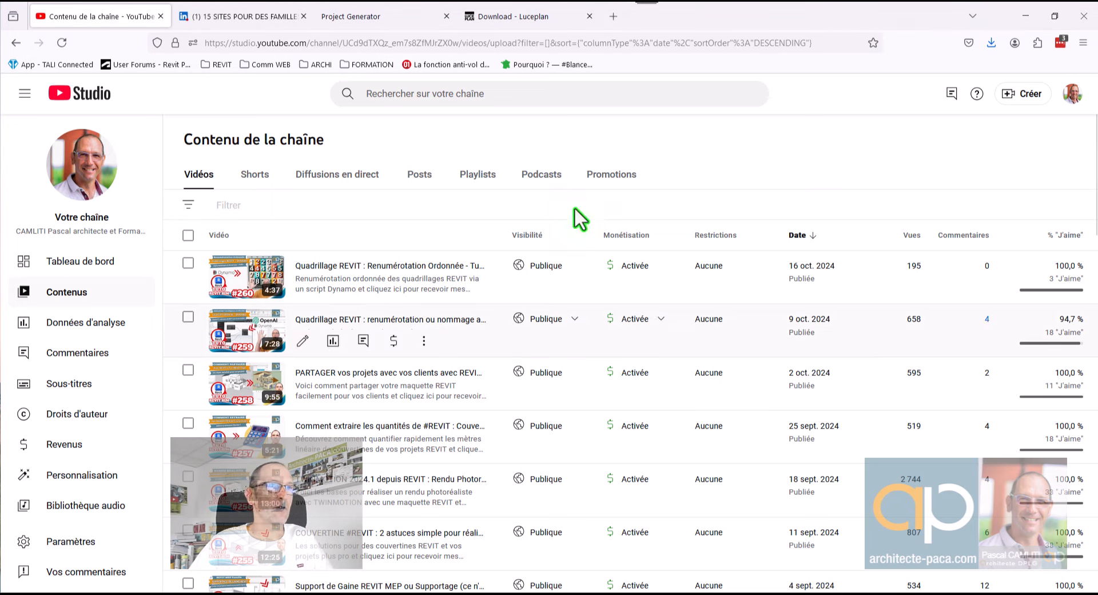
click(1033, 6)
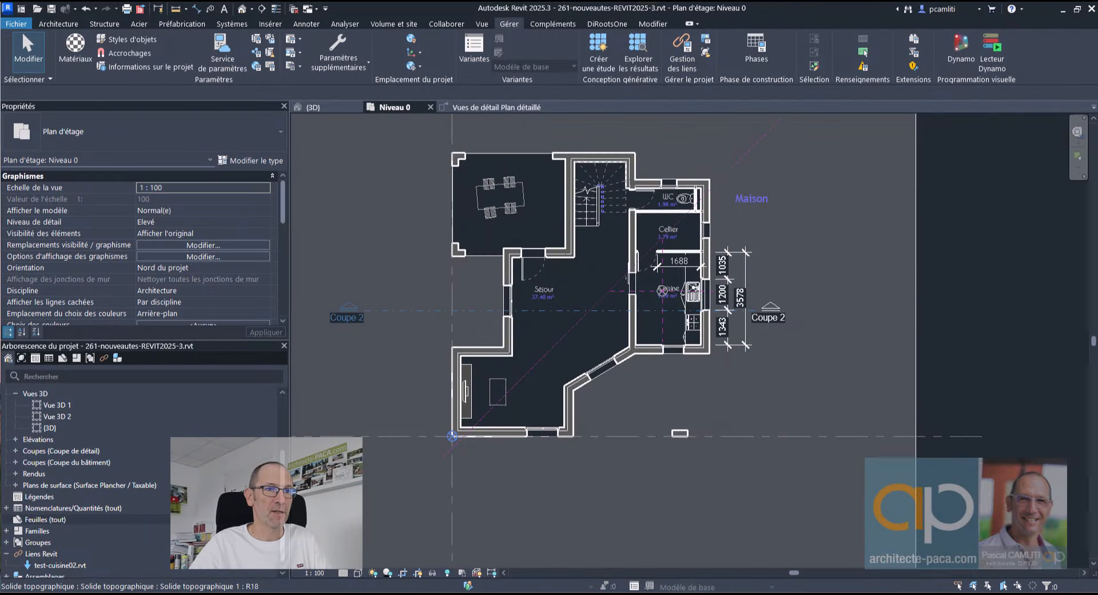
click(591, 593)
scroll(808, 359, up, 3)
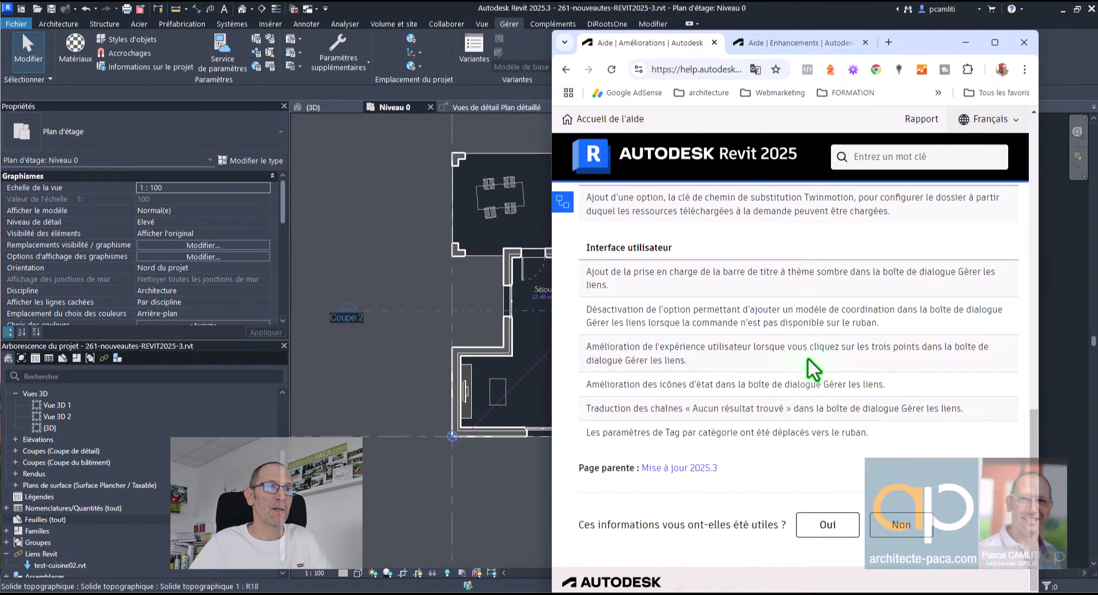
scroll(808, 357, up, 3)
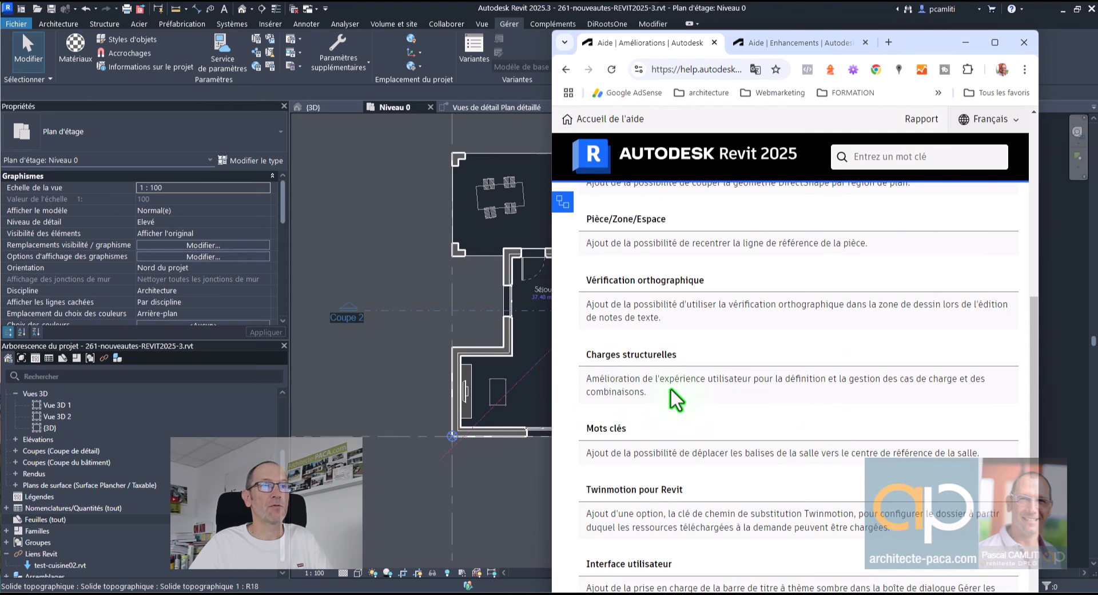
scroll(670, 389, up, 1)
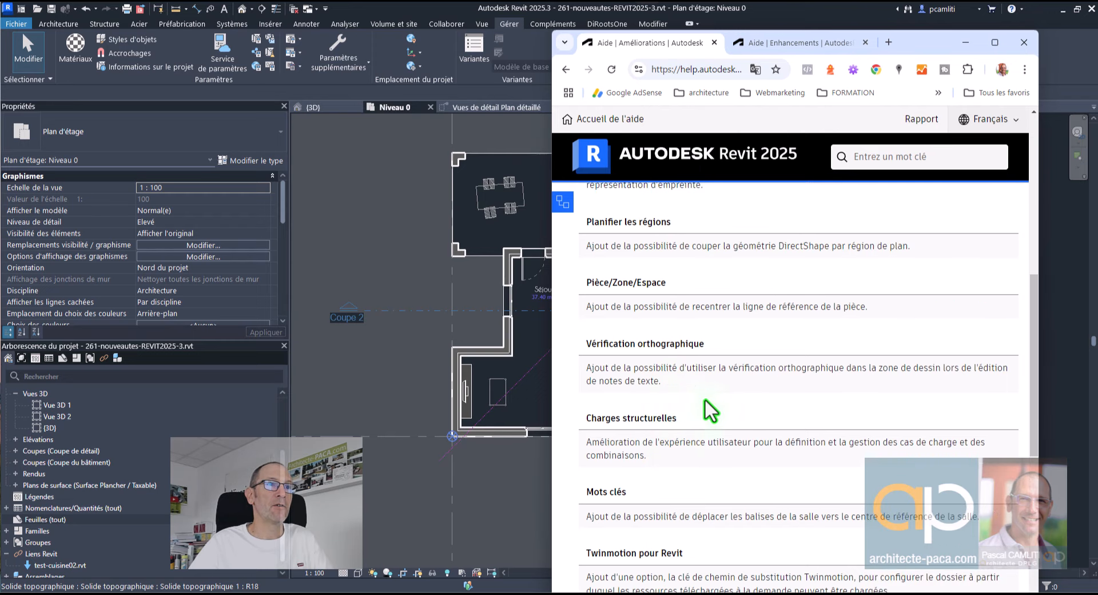
scroll(668, 380, up, 2)
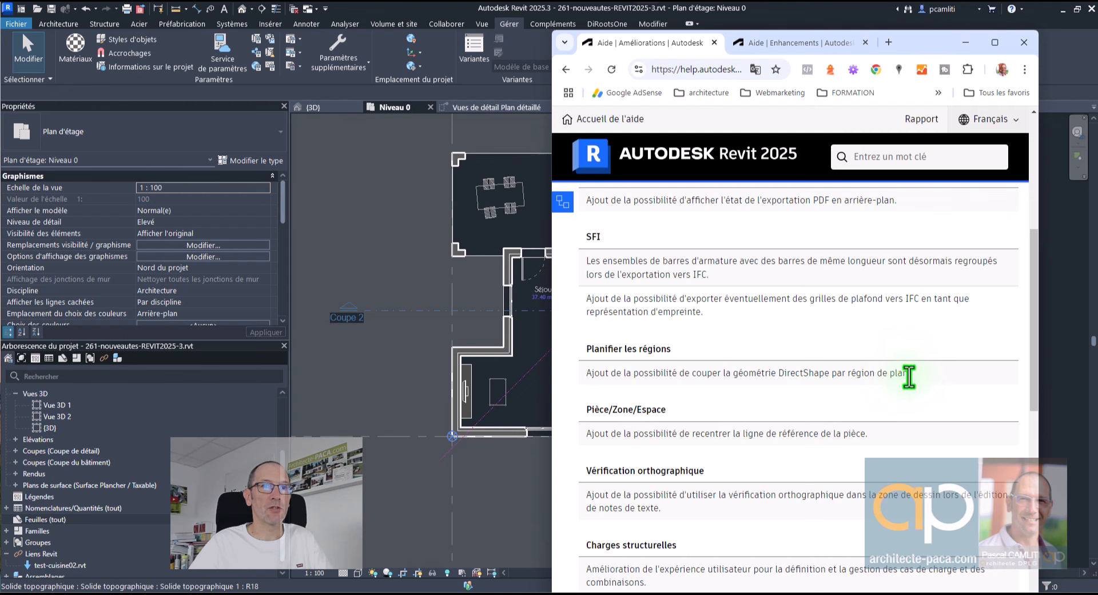
drag(910, 373, 577, 372)
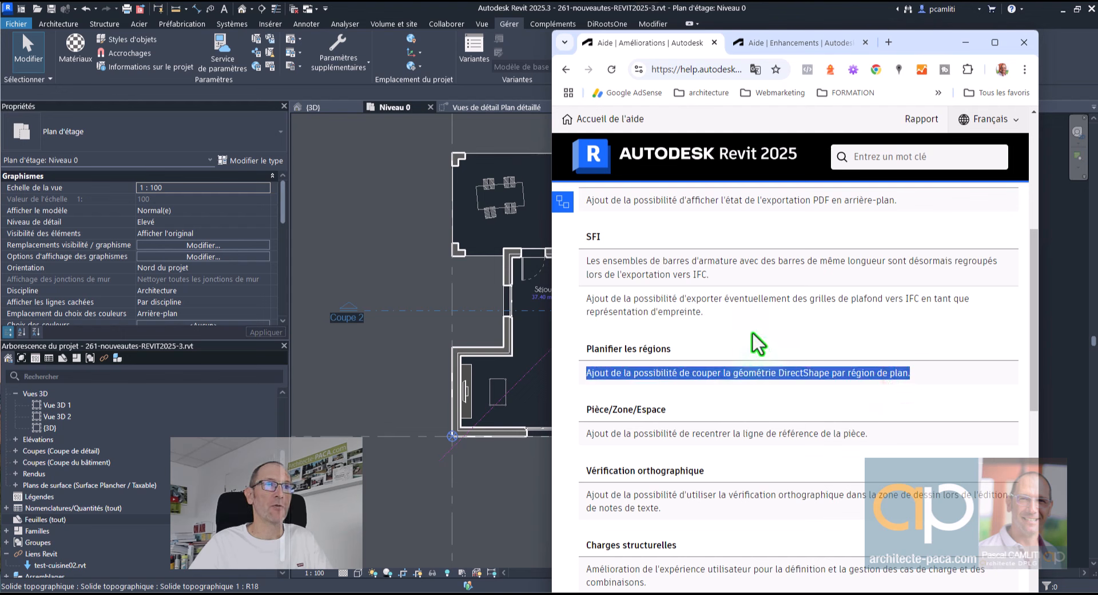
click(801, 326)
- Read the IFC, PDF export, electrical circuit, Dynamo and compound element improvements on the help page, and return to Revit
scroll(801, 326, up, 2)
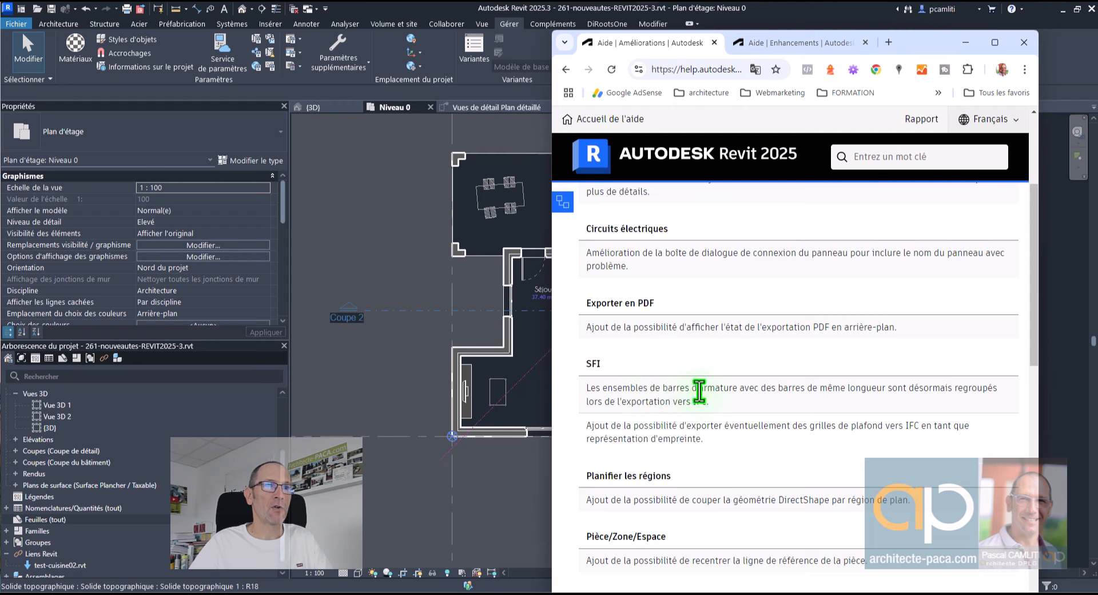
scroll(749, 414, up, 1)
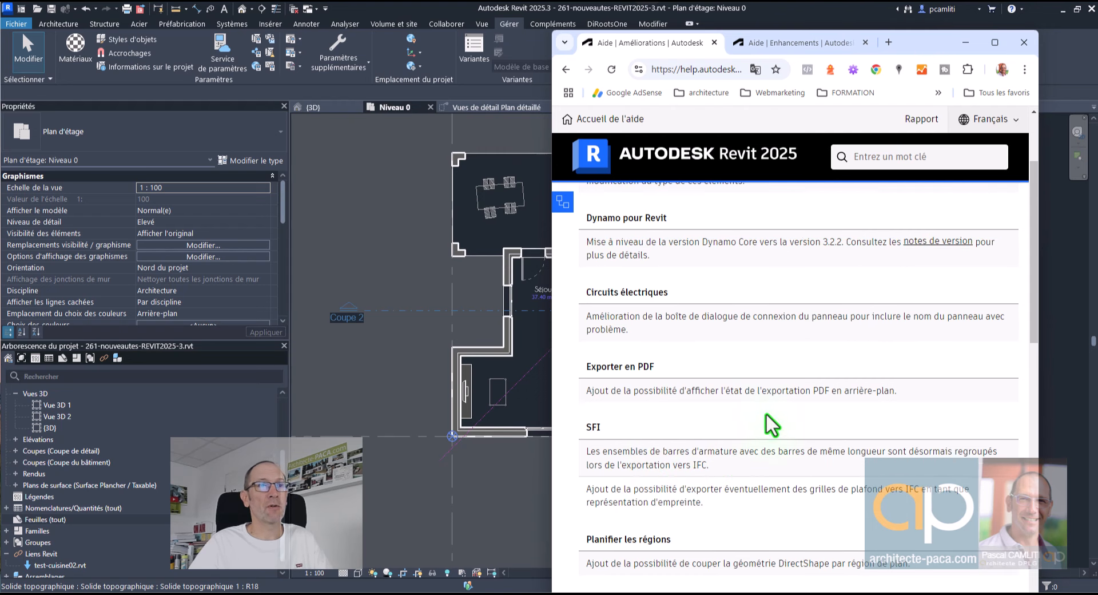
scroll(762, 417, up, 1)
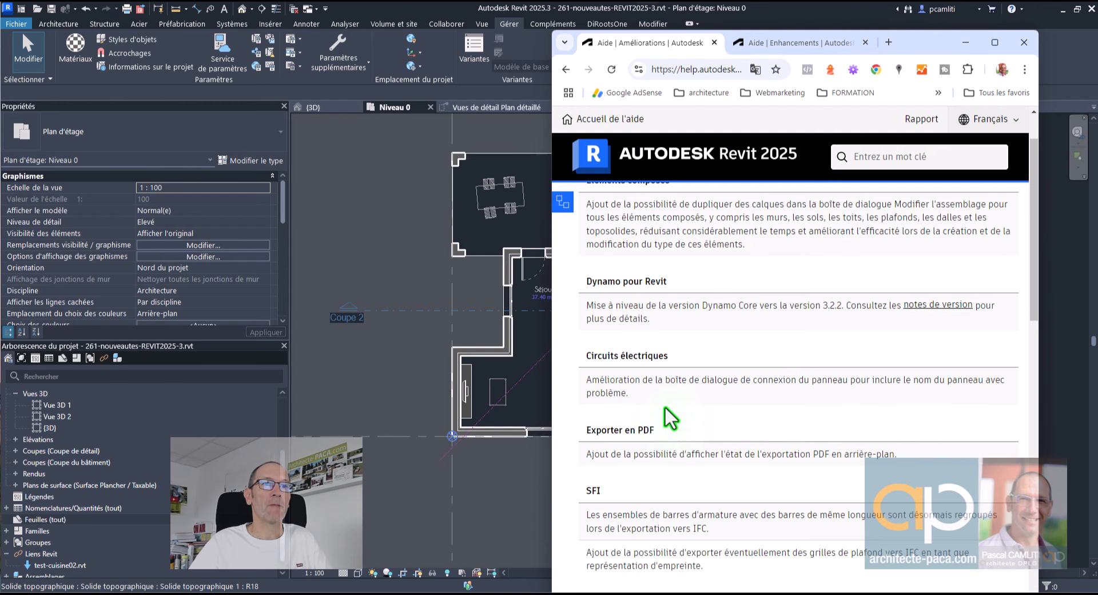
scroll(670, 418, up, 1)
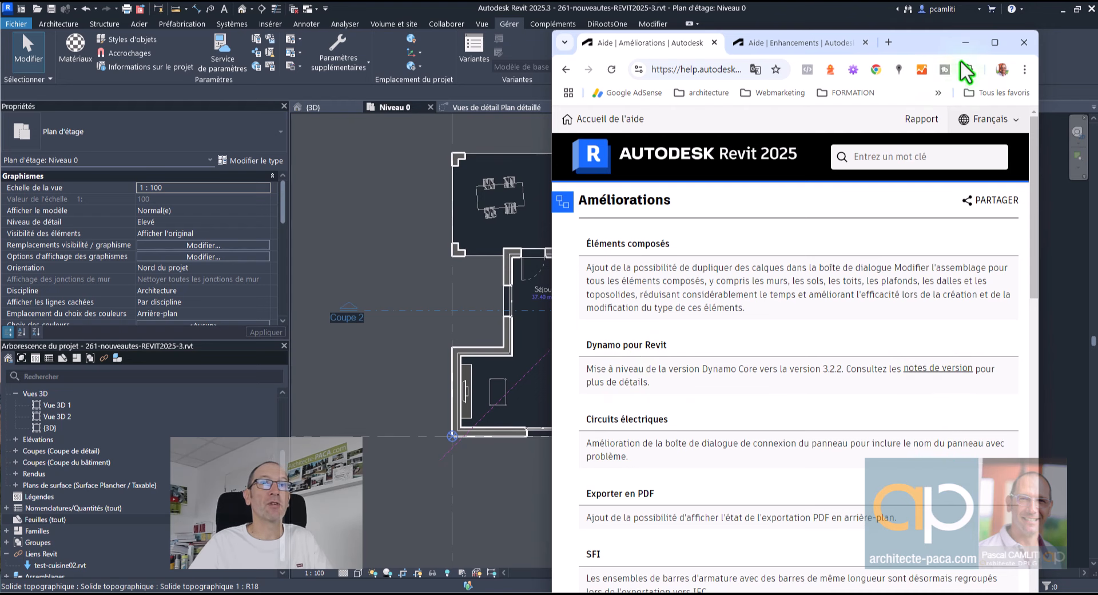
click(966, 42)
- Switch from the Niveau 0 plan to the {3D} view and examine the house from several sides
scroll(942, 257, down, 1)
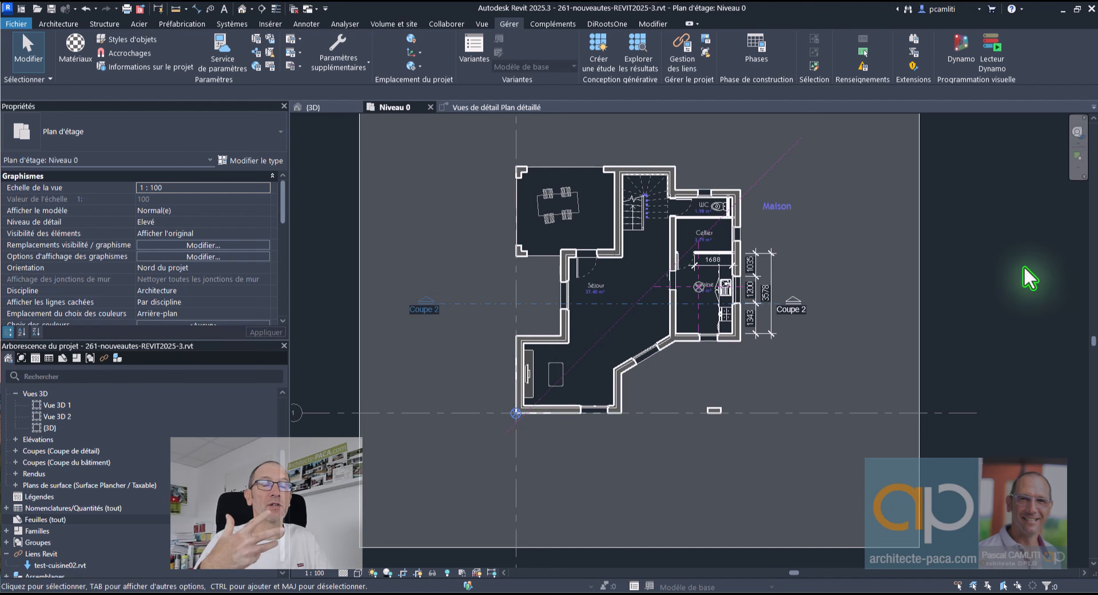
key(3)
key(d)
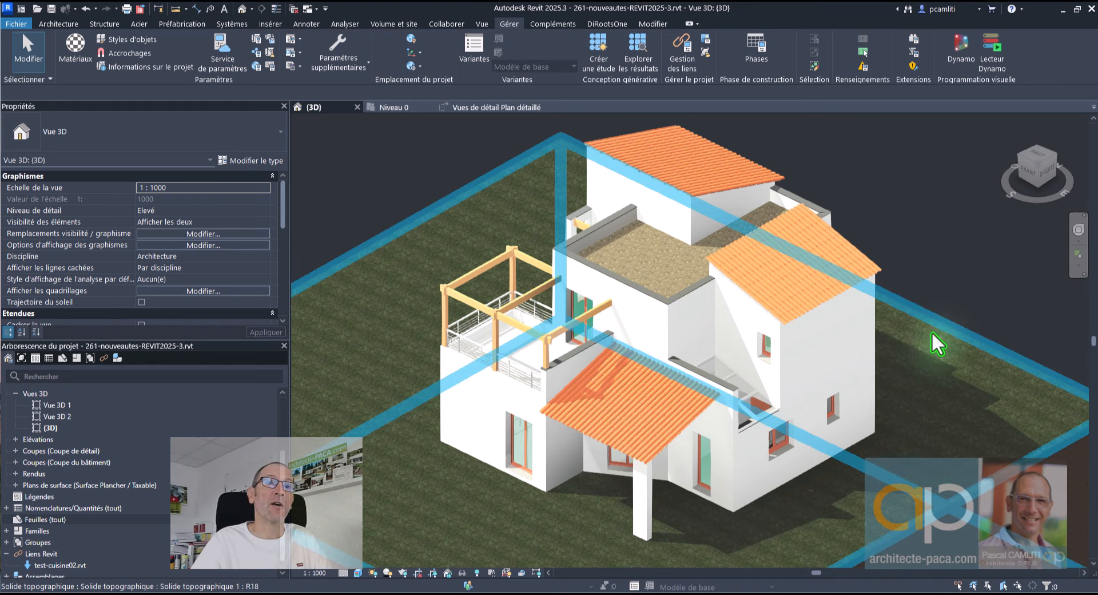
shift+middle_drag(934, 286, 720, 325)
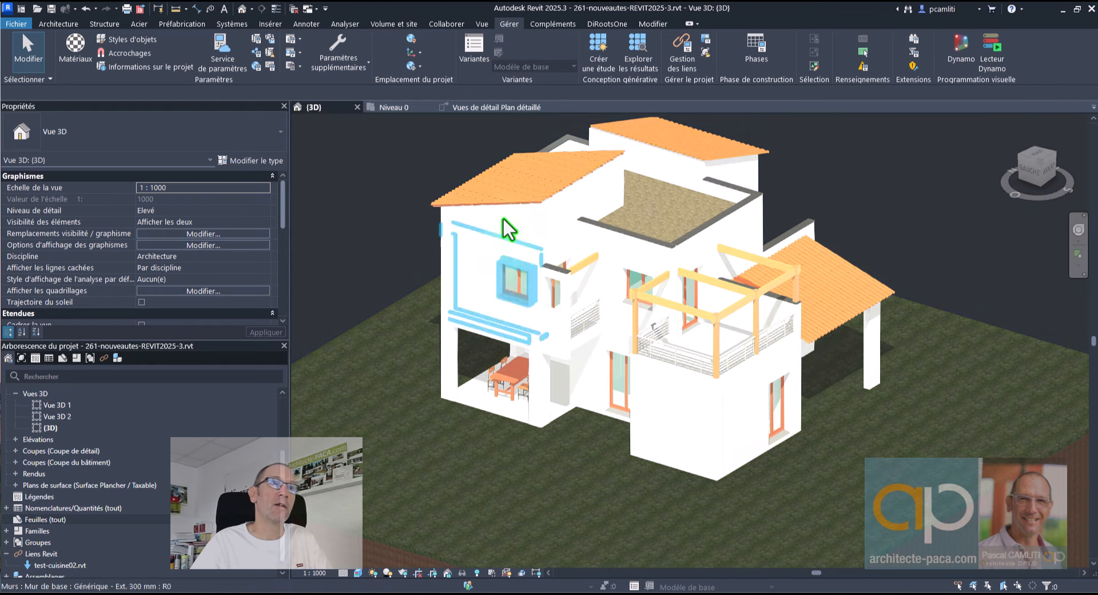
shift+middle_drag(971, 245, 972, 286)
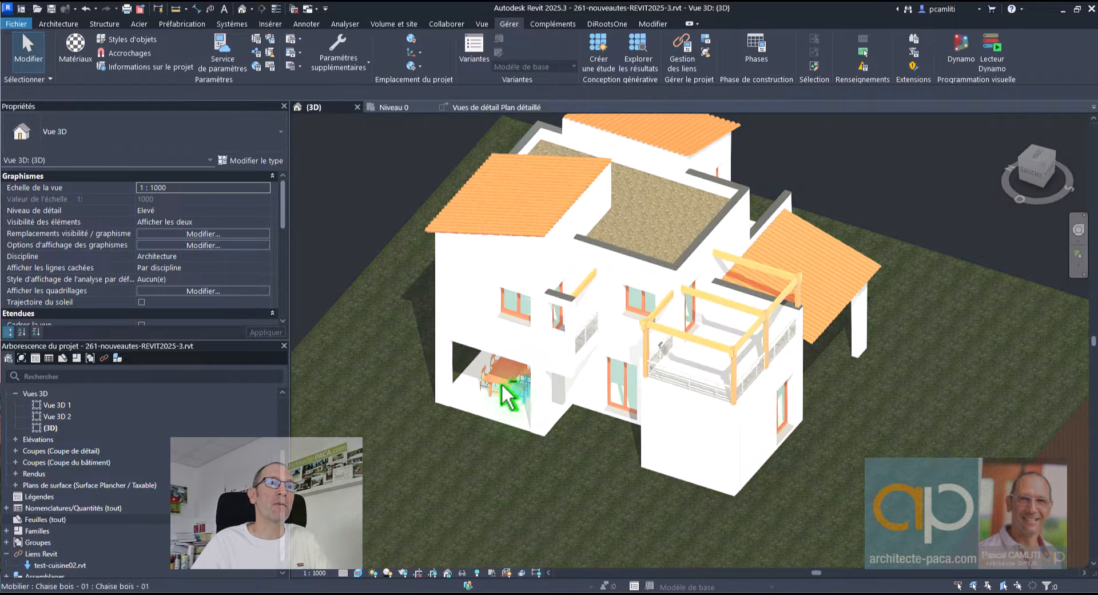
shift+middle_drag(502, 383, 448, 335)
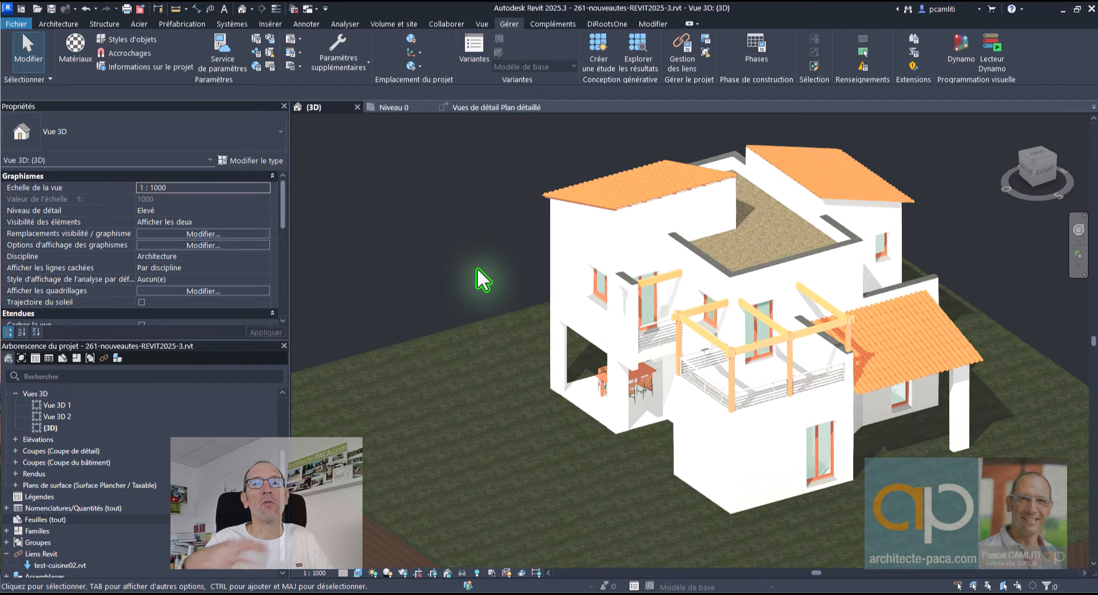